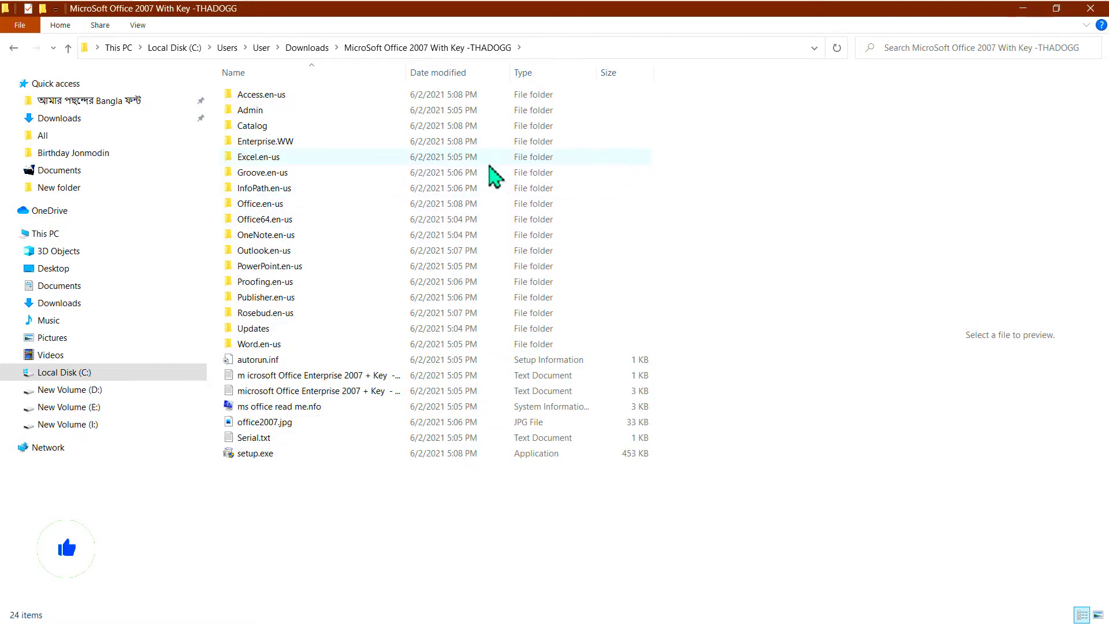
Reopen the MicroSoft Office 2007 With Key -THADOGG folder from Downloads and look over its installation files.
click(307, 47)
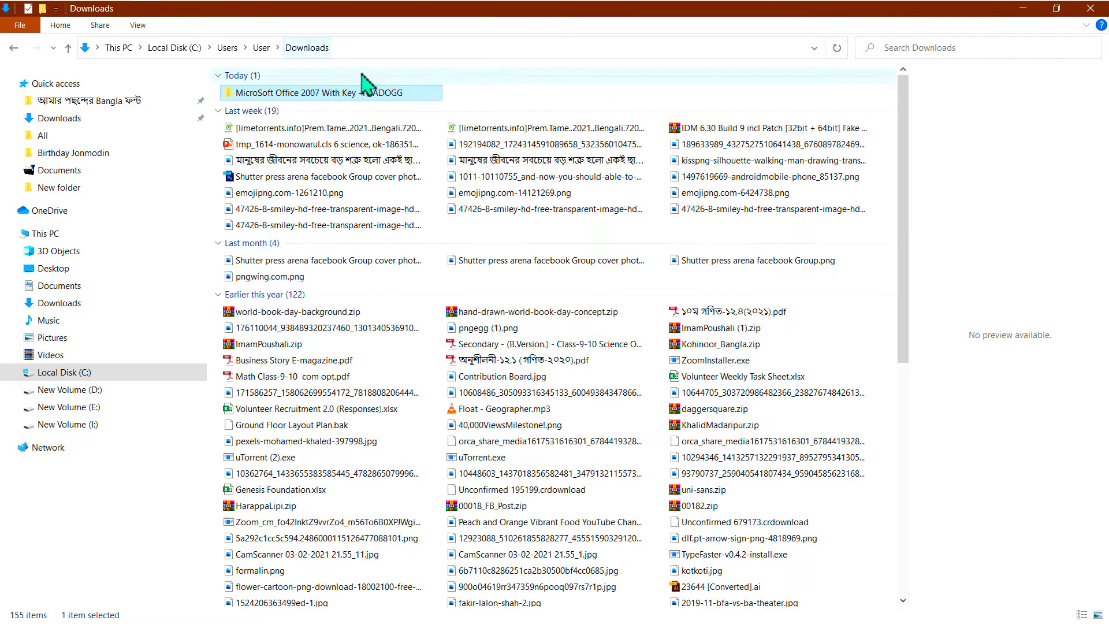
double_click(332, 94)
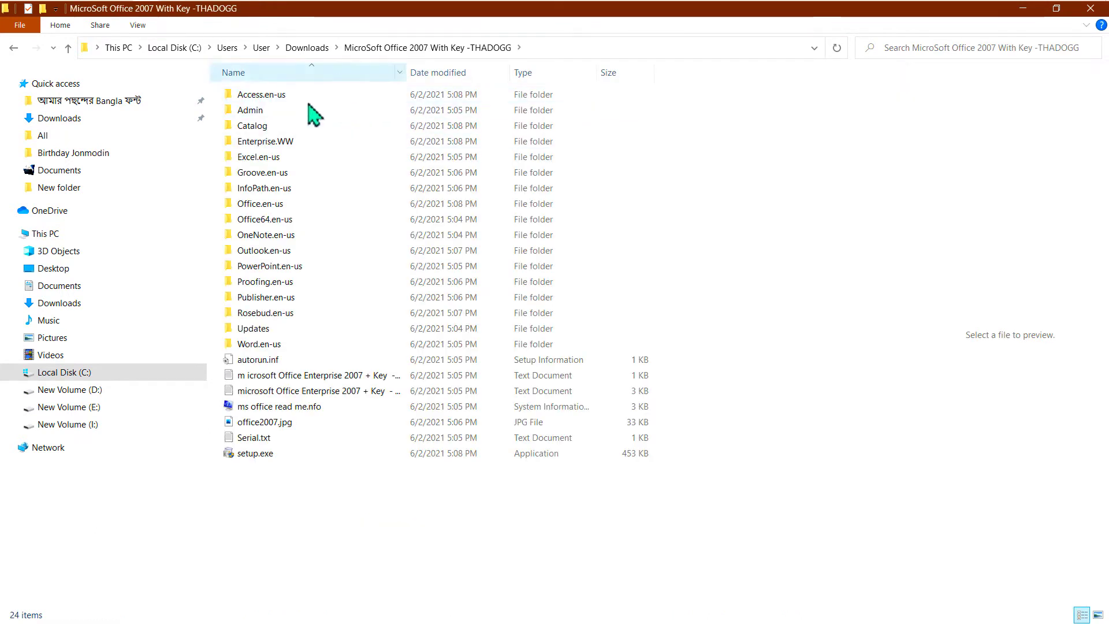
drag(559, 536, 280, 96)
drag(435, 501, 291, 92)
click(371, 520)
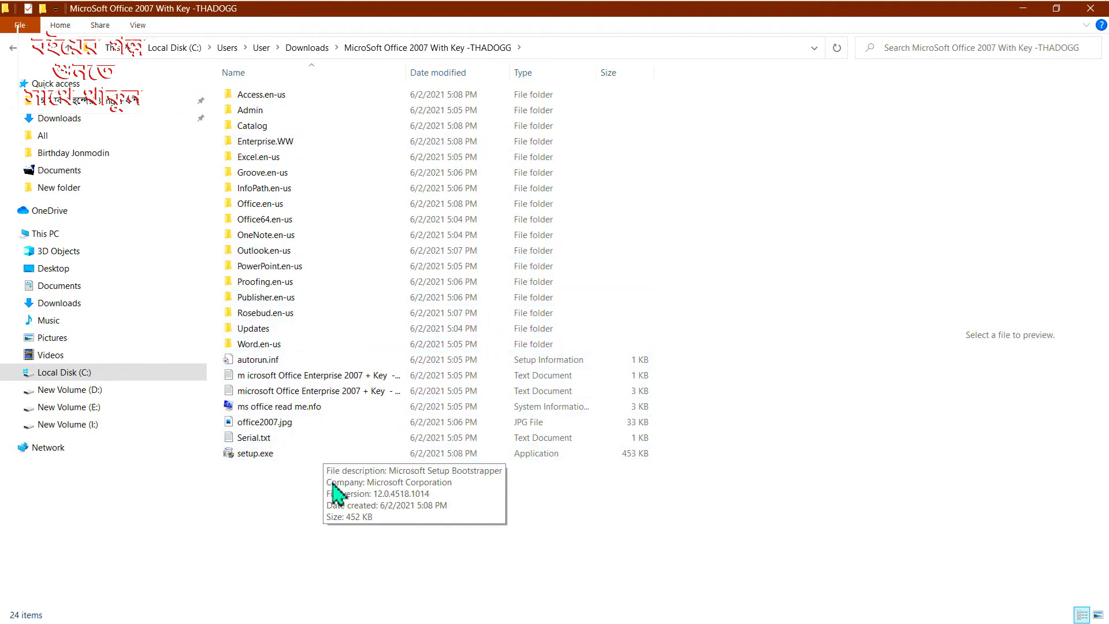
drag(290, 501, 292, 93)
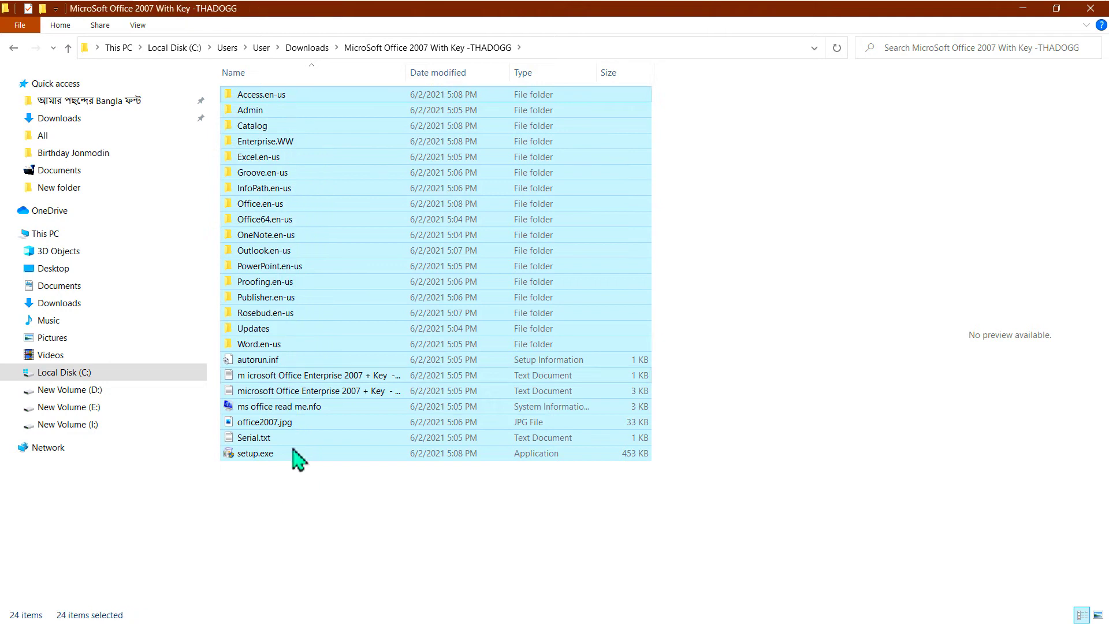
click(260, 490)
Run setup.exe from the Office 2007 folder as administrator.
click(261, 454)
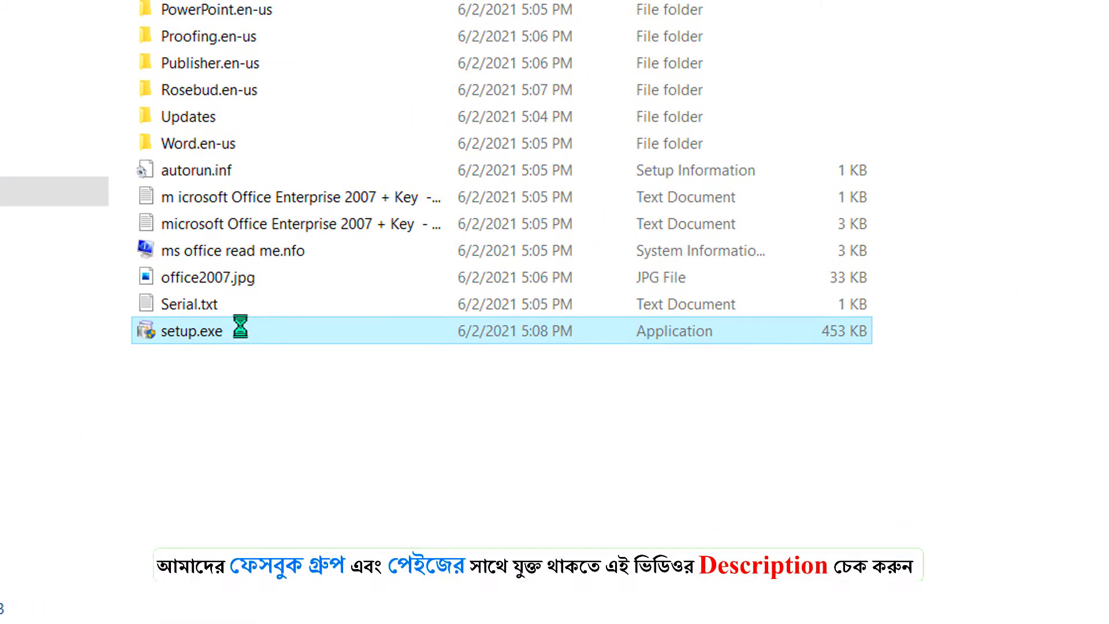
right_click(240, 327)
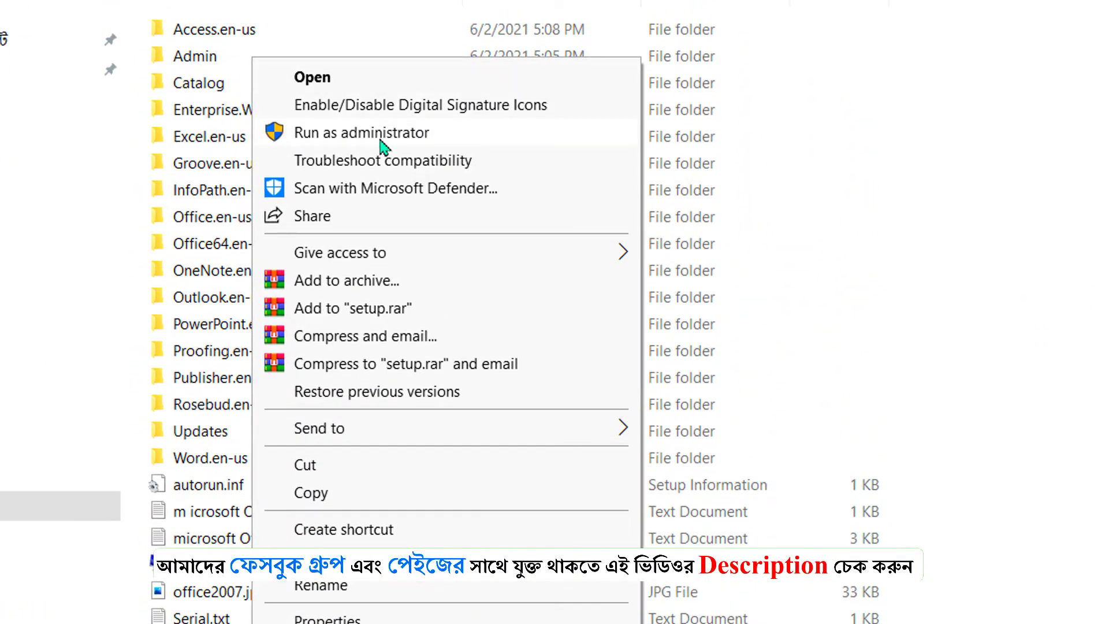
click(380, 138)
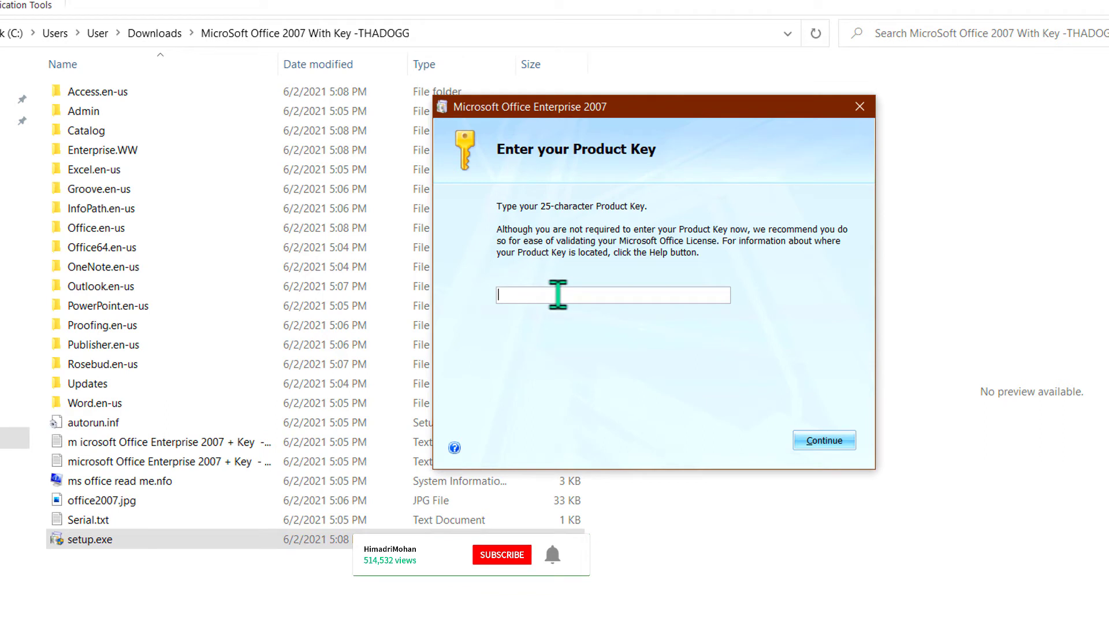
Find the product key among the folder's text files, open Serial.txt and copy the key.
click(225, 461)
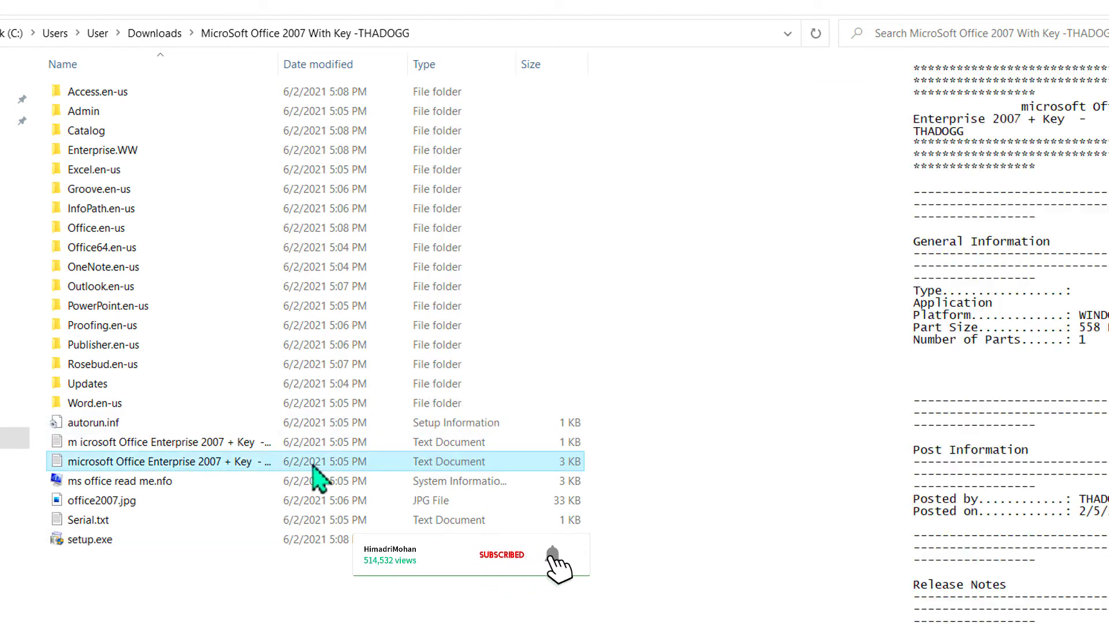
click(298, 449)
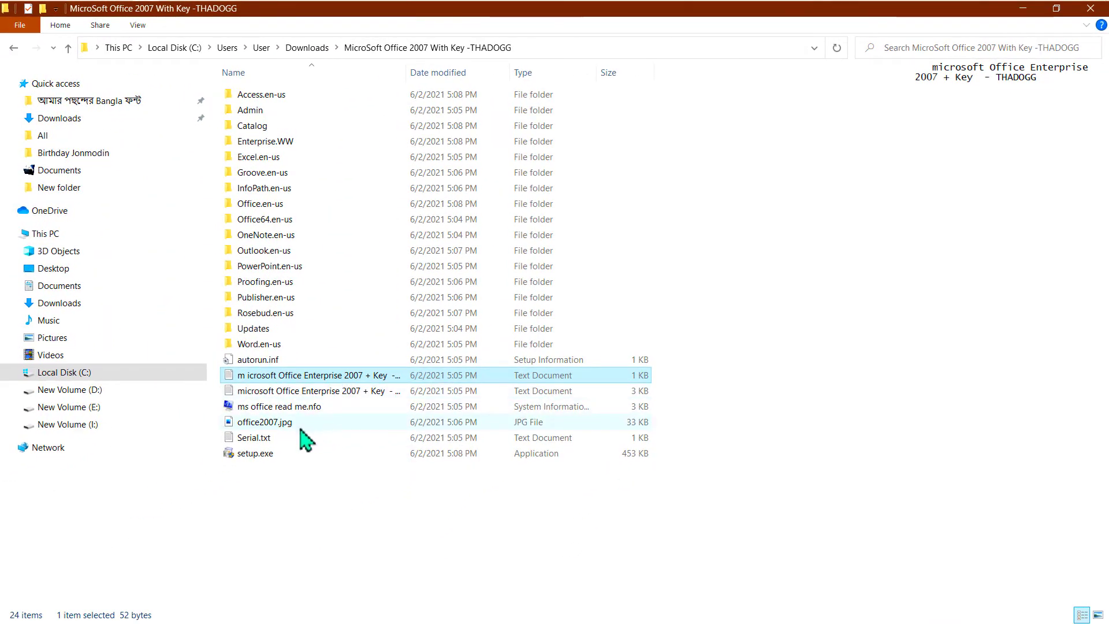
click(255, 440)
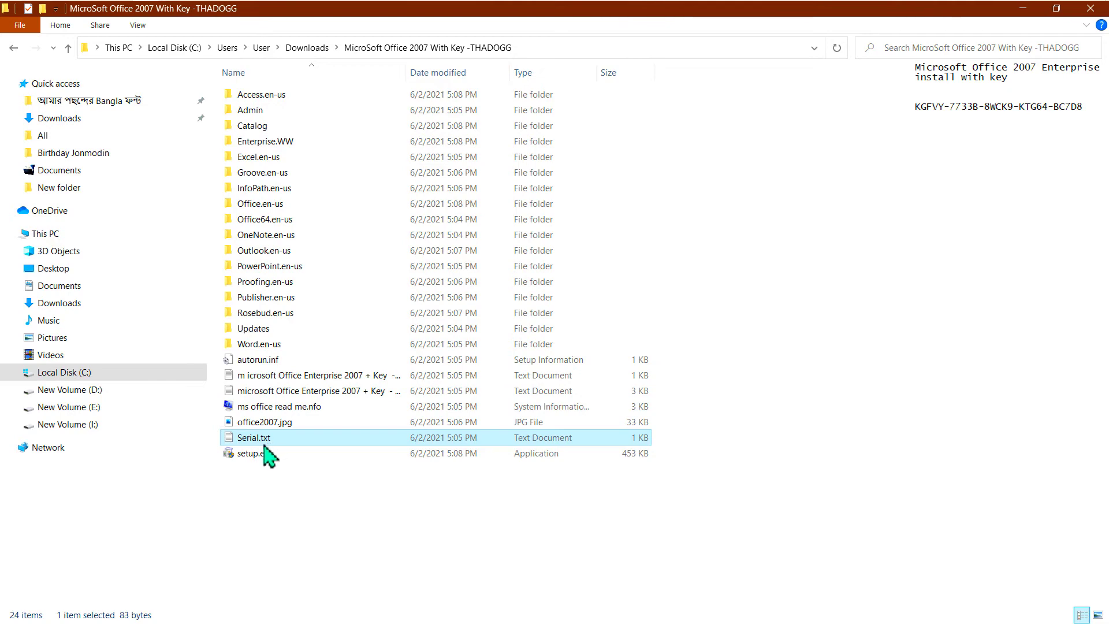
double_click(266, 439)
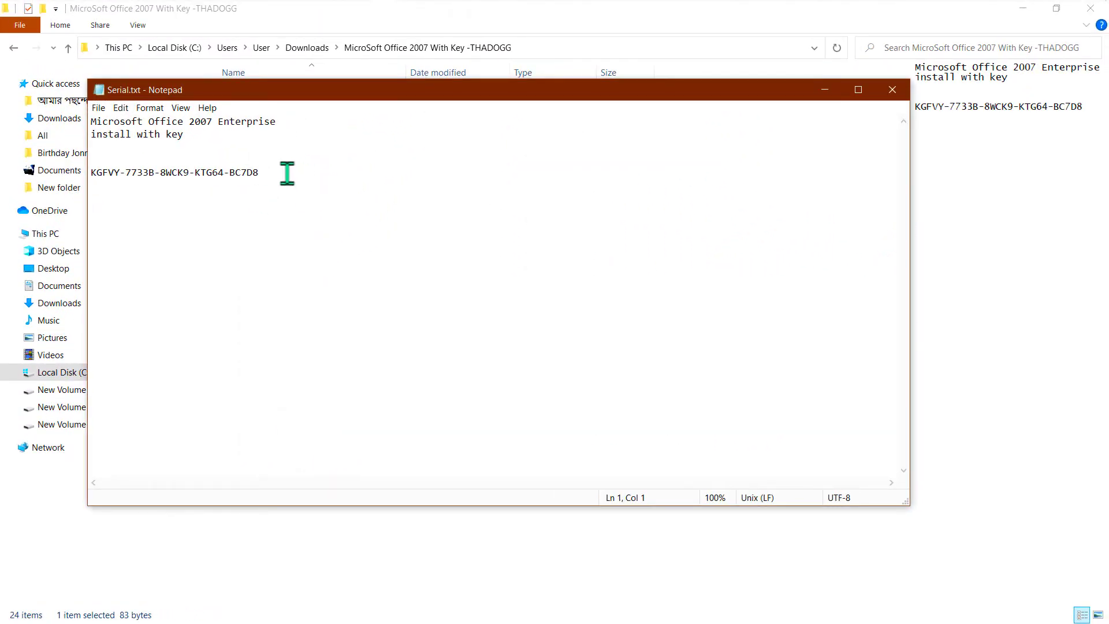
drag(259, 173, 120, 180)
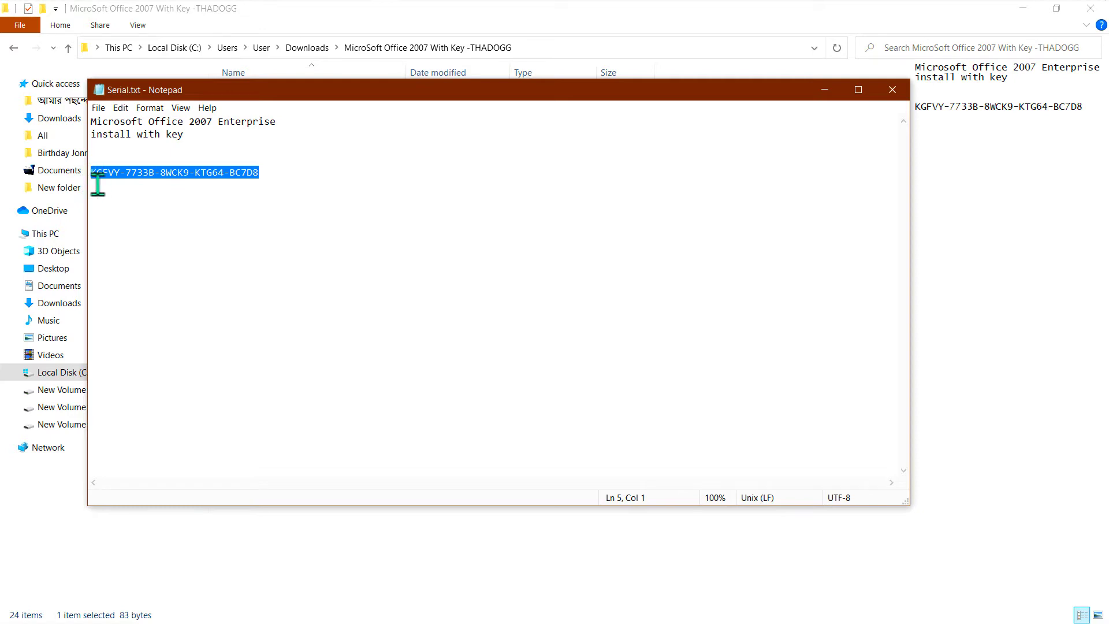
right_click(112, 173)
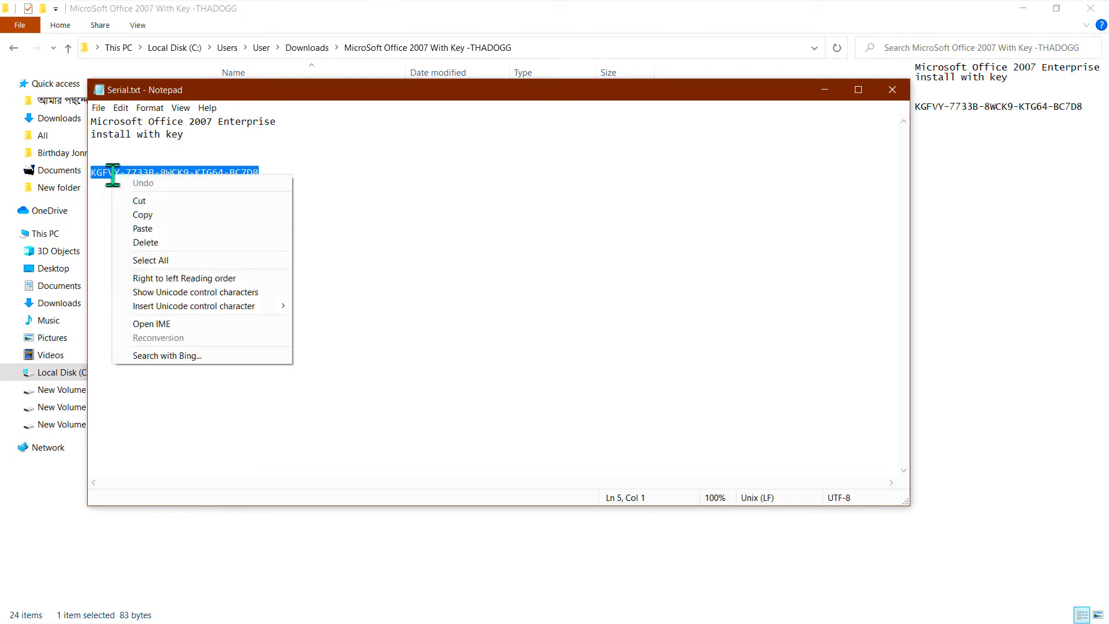
click(148, 214)
Return to the Office Enterprise 2007 installer, paste the copied product key into the product key field and continue.
mouse_move(401, 18)
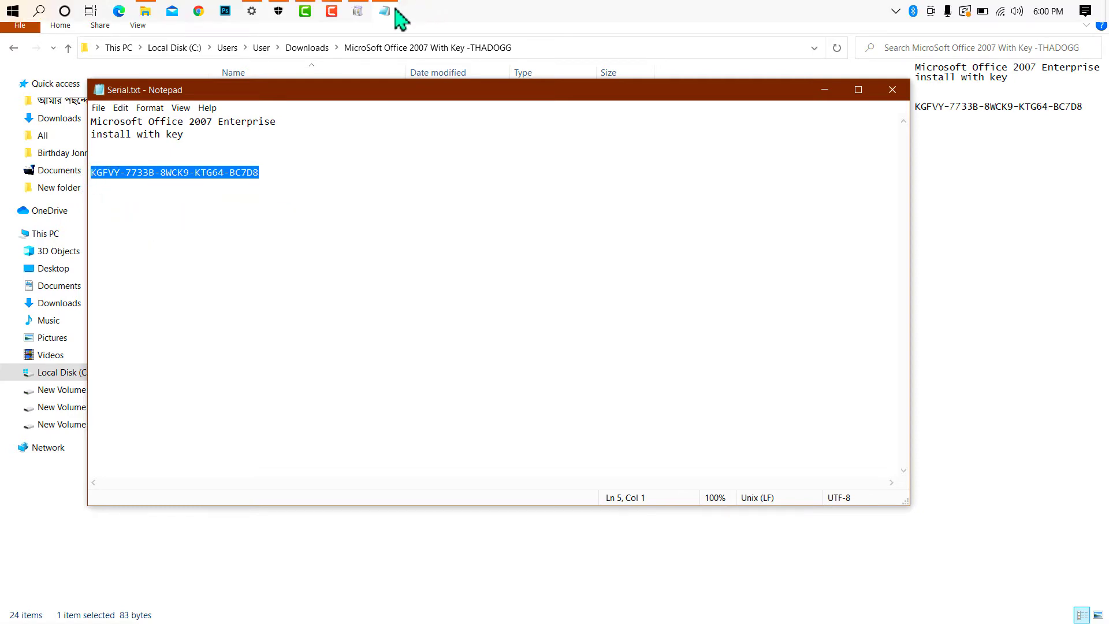
click(359, 11)
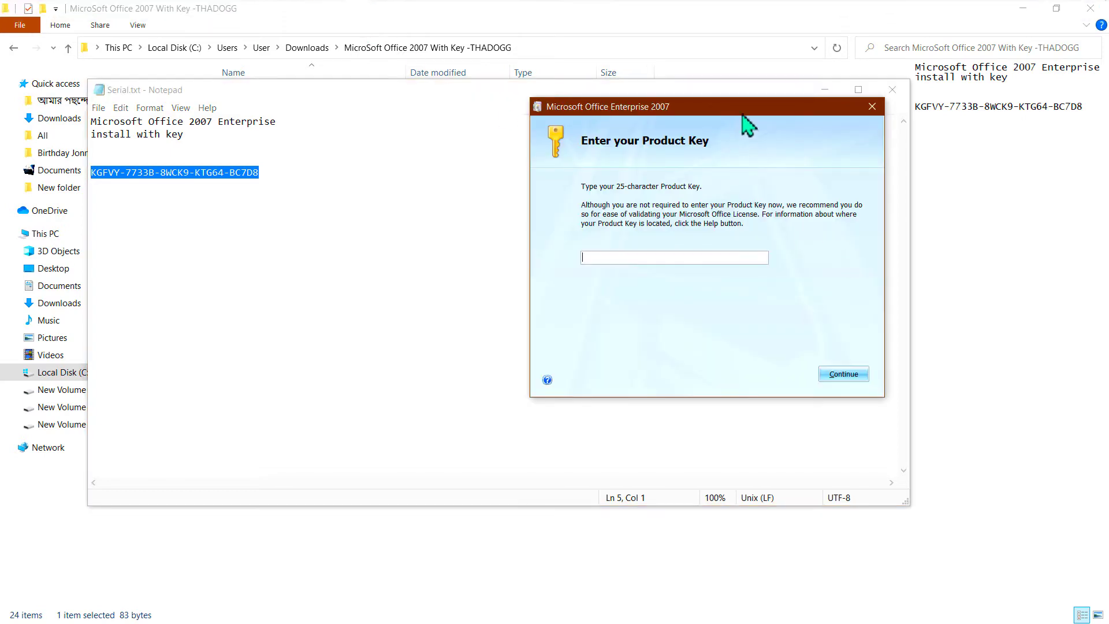
click(825, 90)
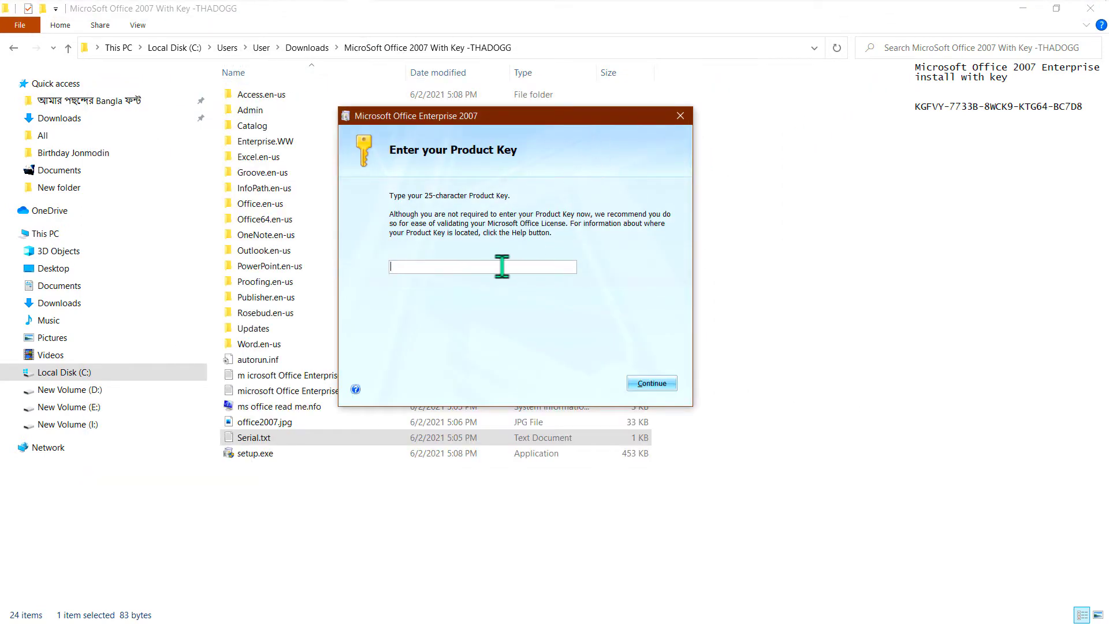
right_click(508, 270)
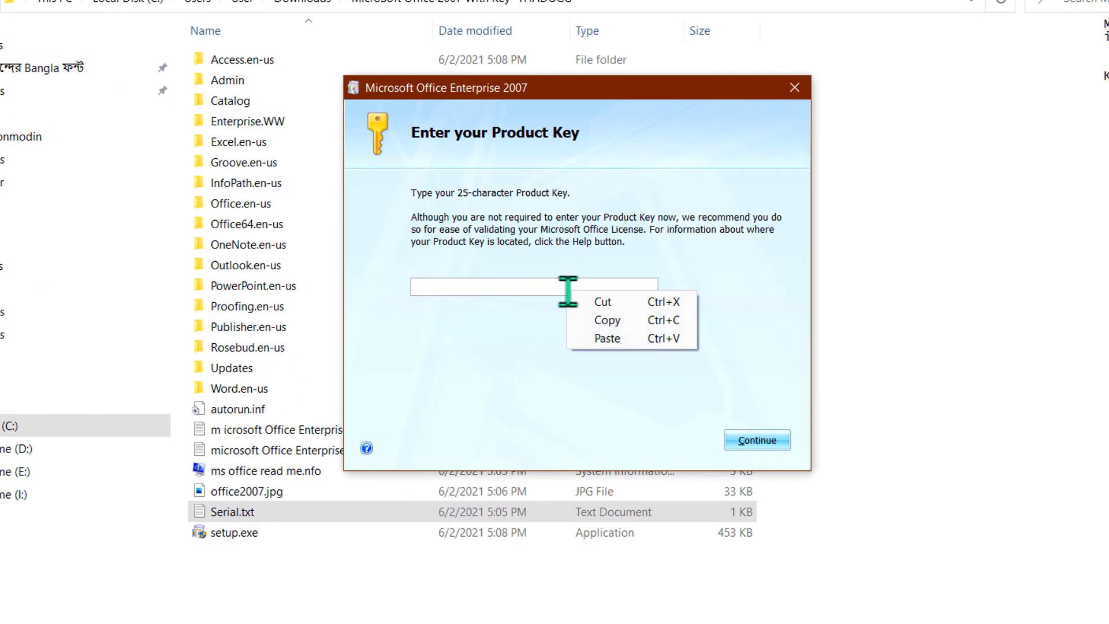
click(606, 338)
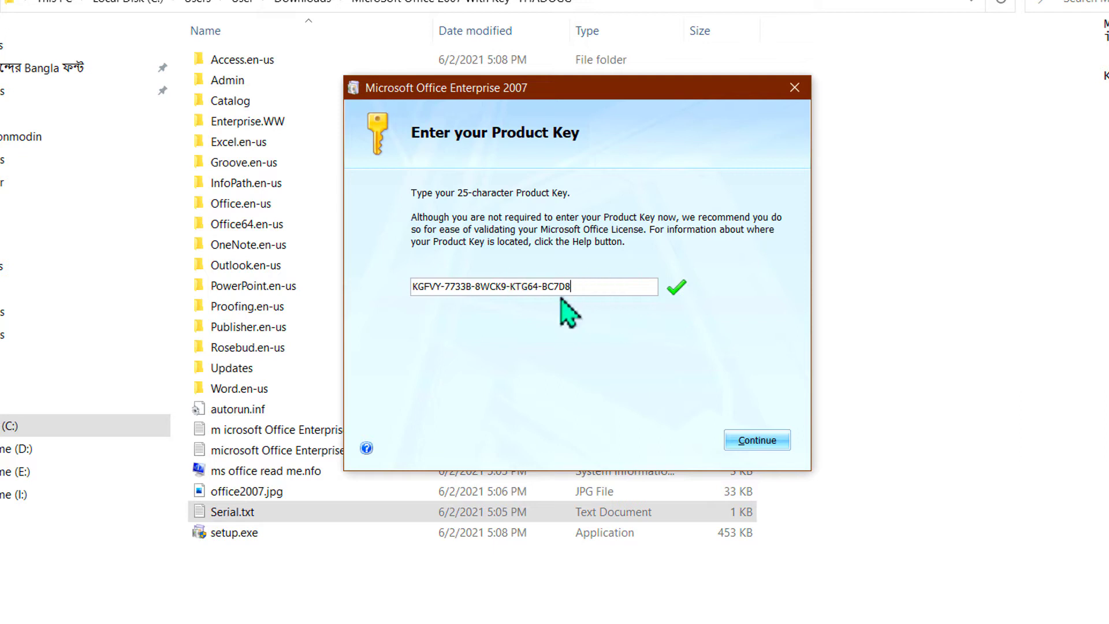
click(770, 442)
Scroll through the Microsoft Software License Terms, accept the agreement and continue.
scroll(656, 282, down, 15)
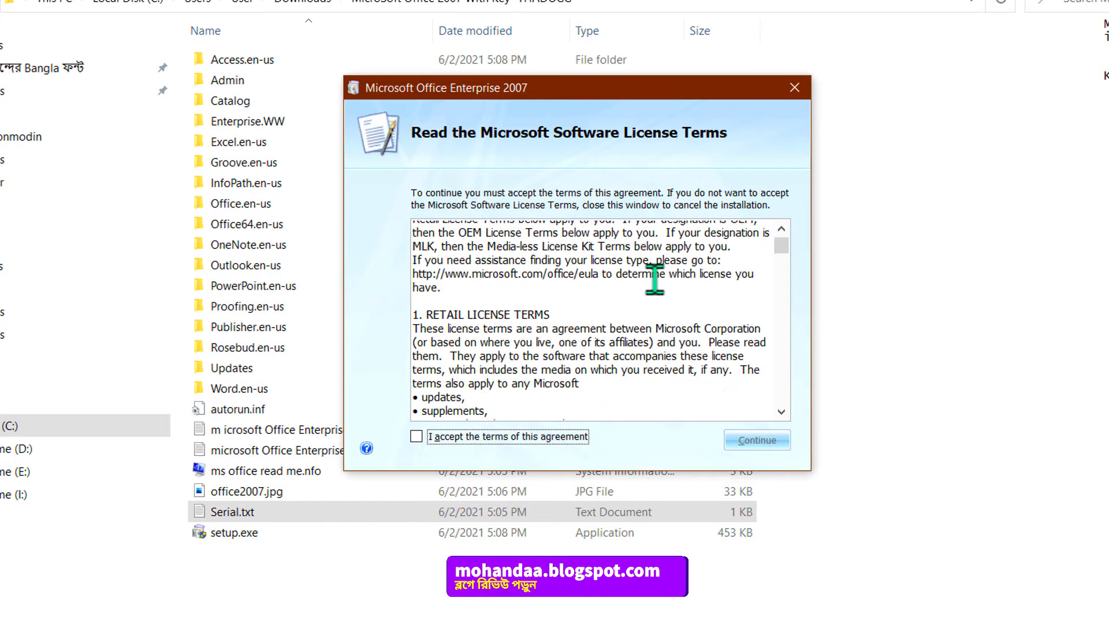
scroll(652, 260, down, 10)
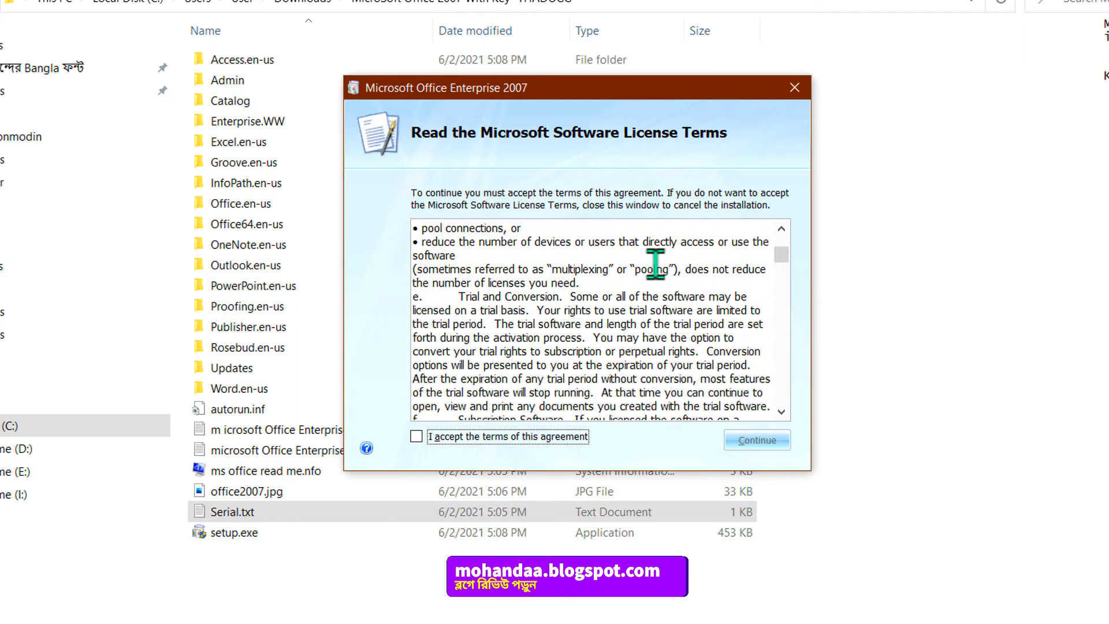
drag(781, 257, 716, 451)
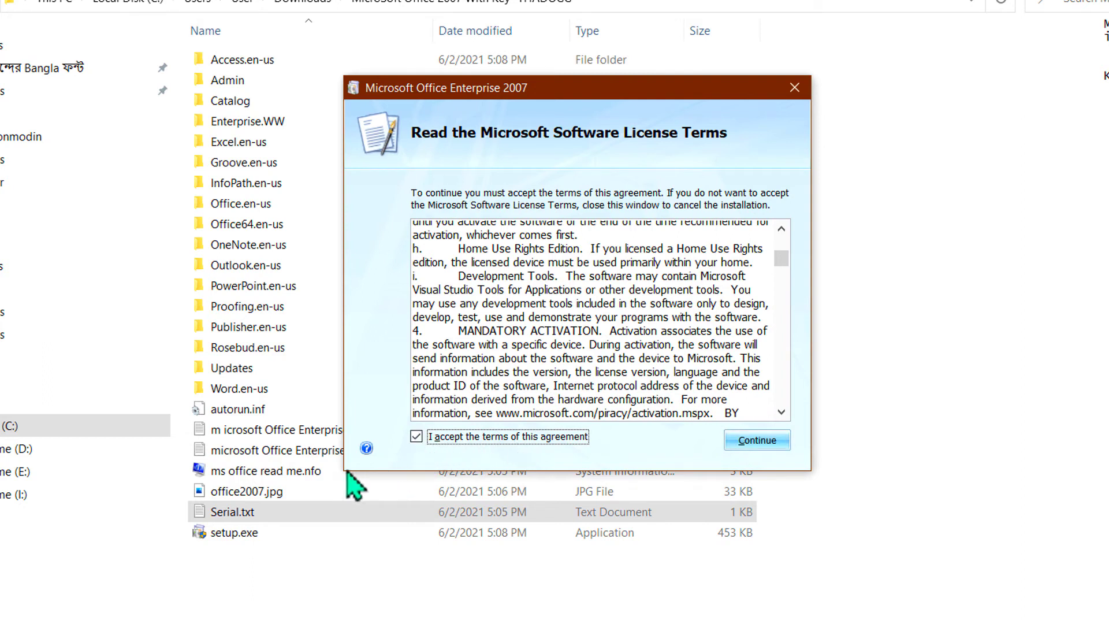
click(771, 445)
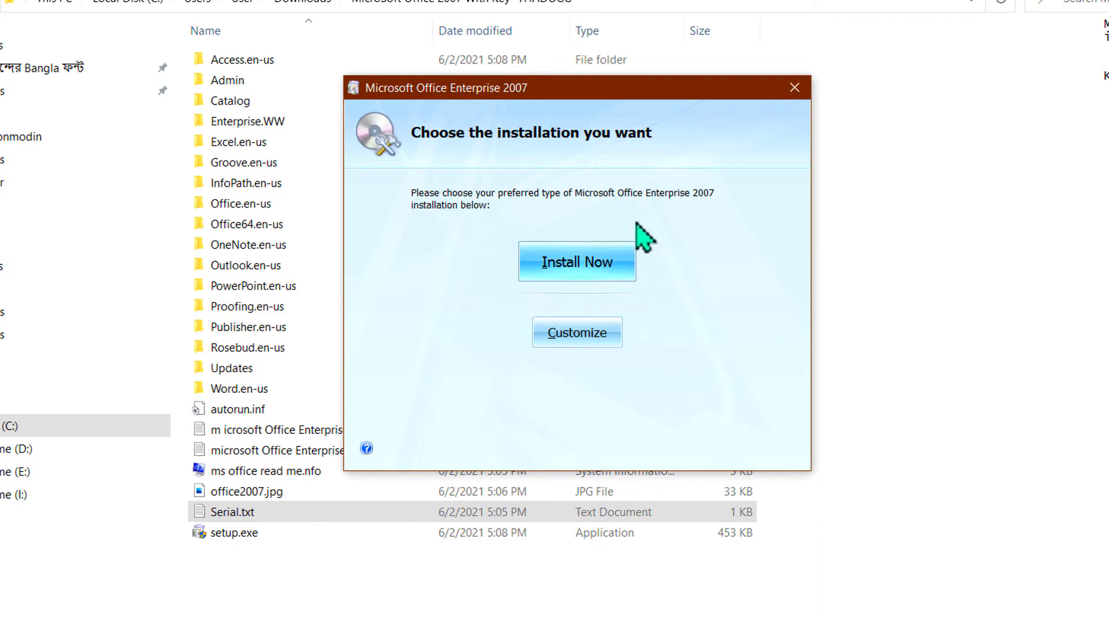
Choose the customized installation and review its installation options, file location and user information settings.
click(598, 341)
scroll(565, 283, down, 2)
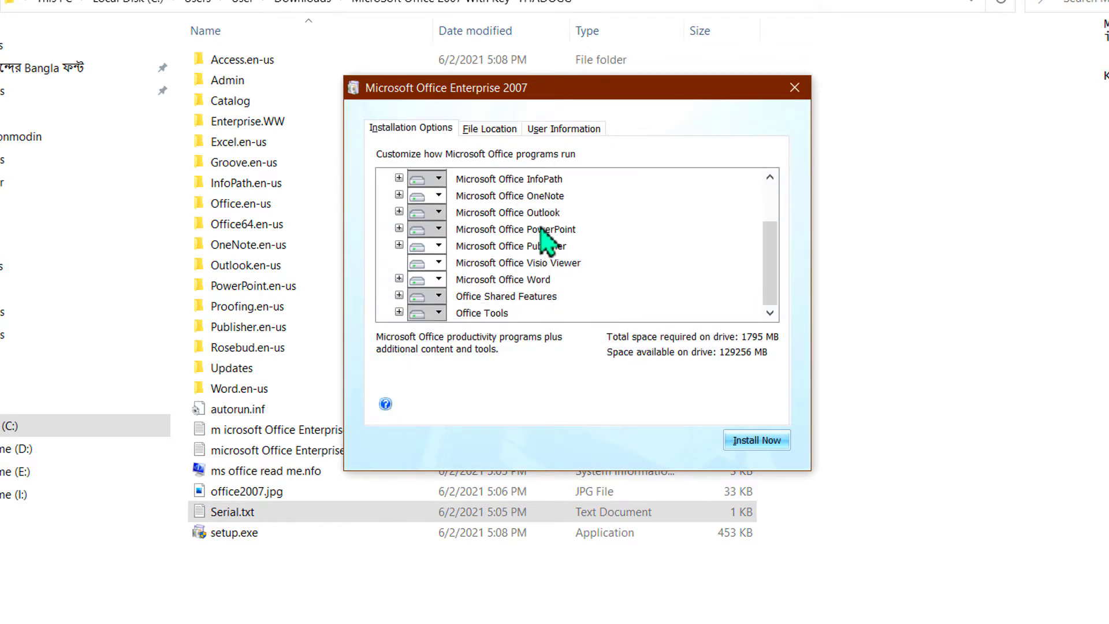
scroll(525, 240, up, 2)
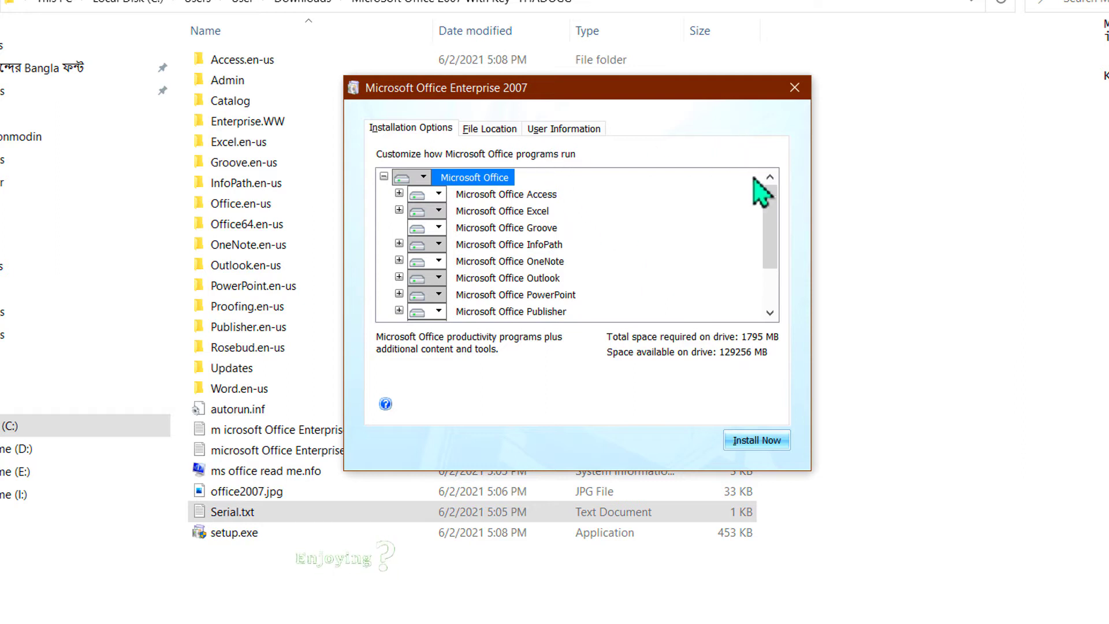
mouse_move(640, 113)
mouse_down()
mouse_move(564, 312)
mouse_move(656, 115)
mouse_up()
click(492, 132)
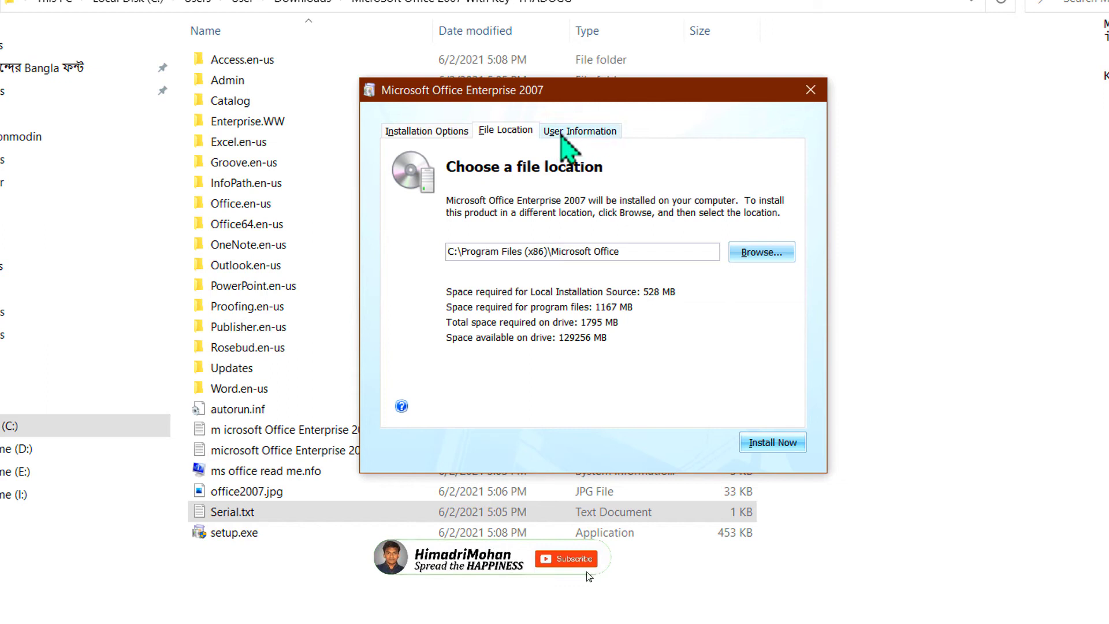
click(563, 138)
click(504, 135)
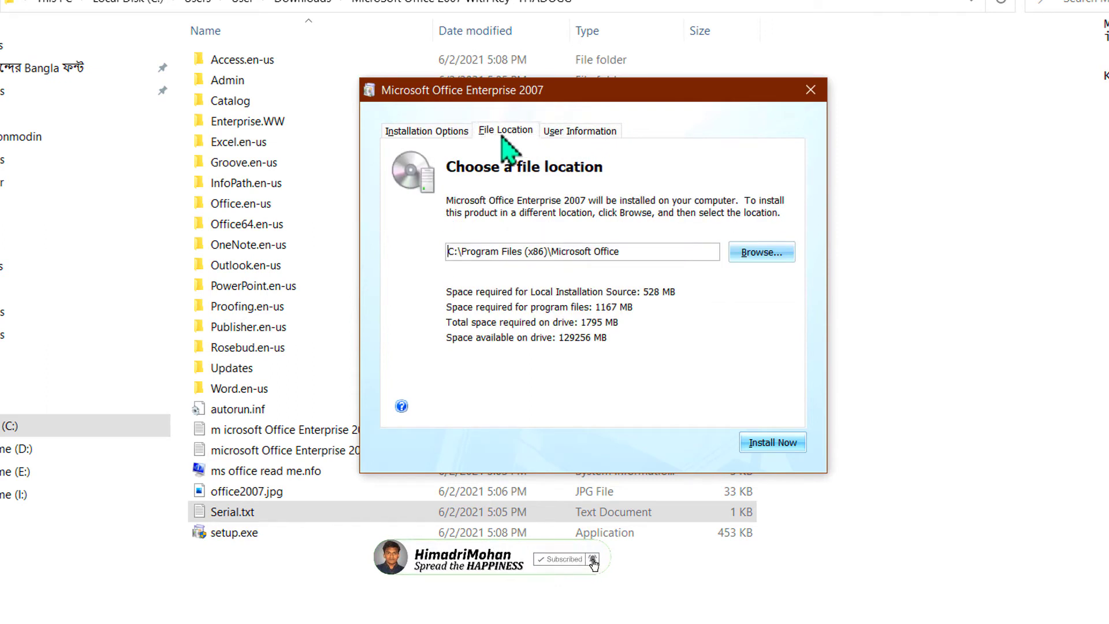
click(454, 134)
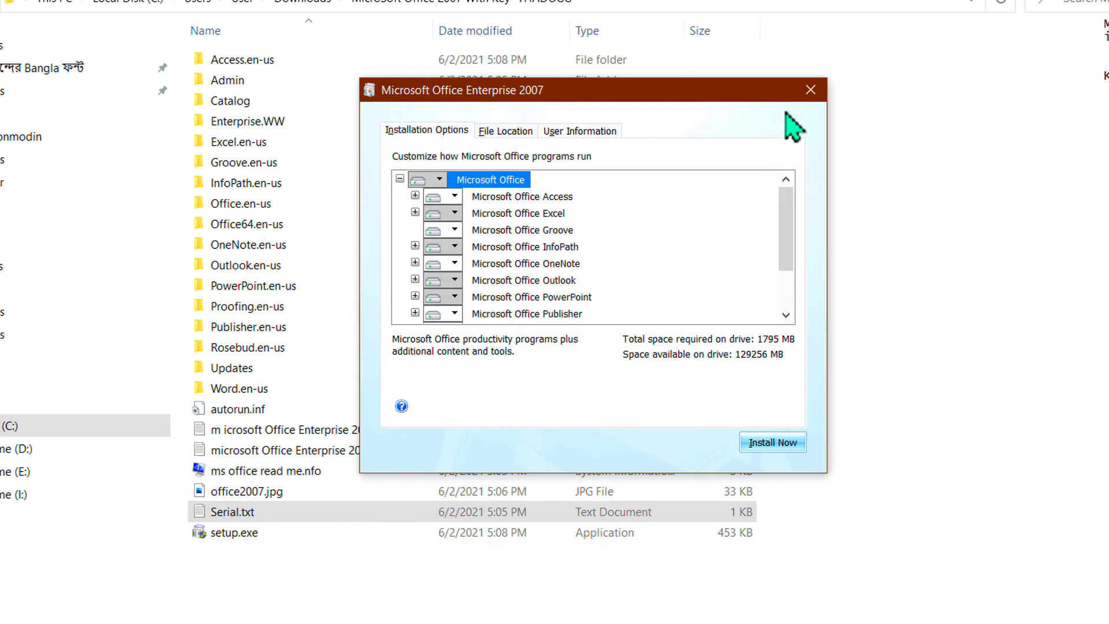
click(810, 90)
click(688, 412)
Expand Microsoft Office Outlook in the component list and examine the run choices for Outlook Messaging Components.
scroll(496, 235, down, 2)
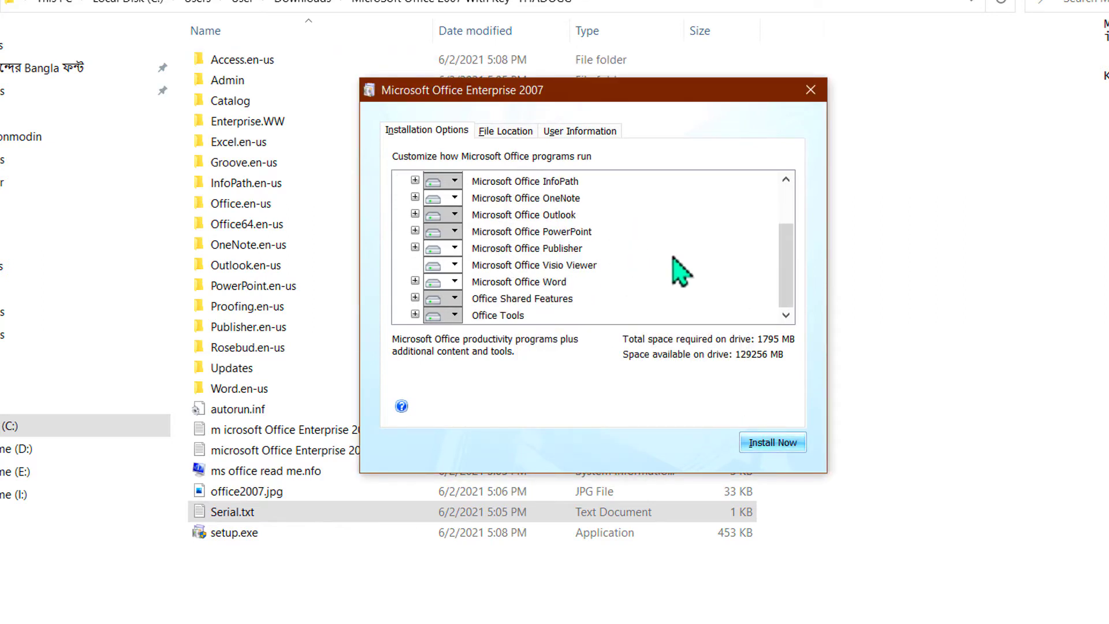
mouse_move(791, 297)
mouse_down()
mouse_move(798, 198)
mouse_move(792, 285)
mouse_move(777, 312)
mouse_up()
click(415, 215)
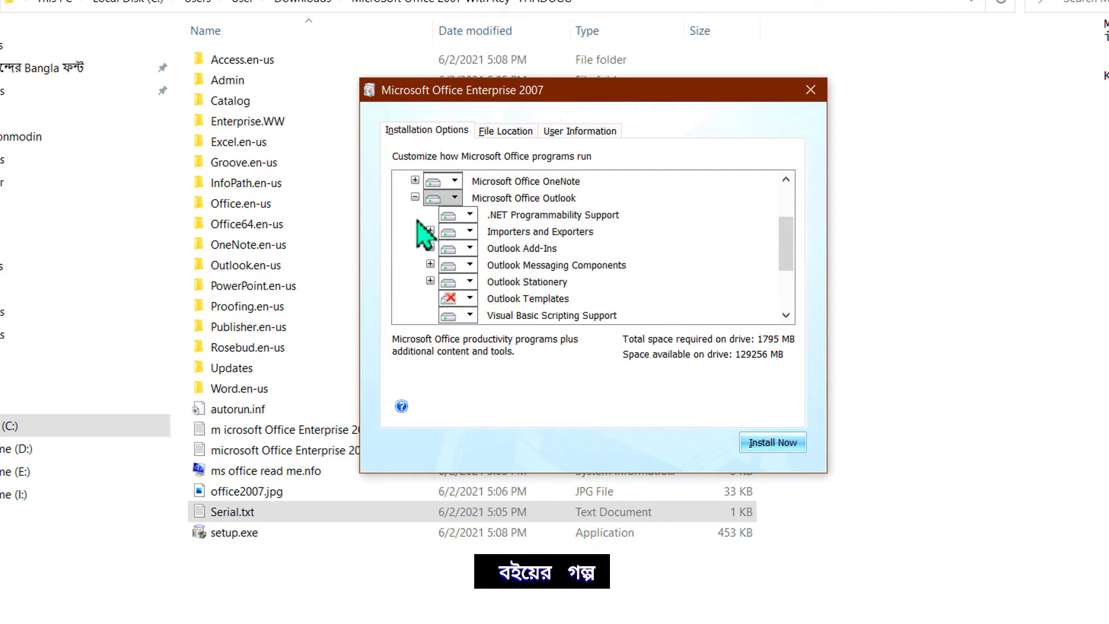
click(466, 269)
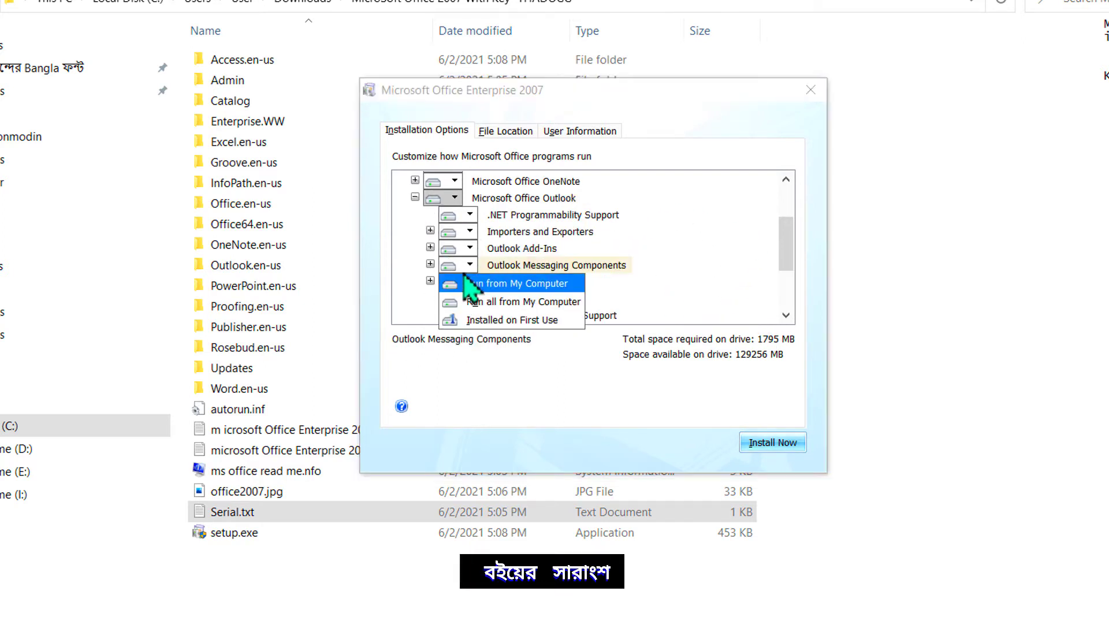
click(797, 254)
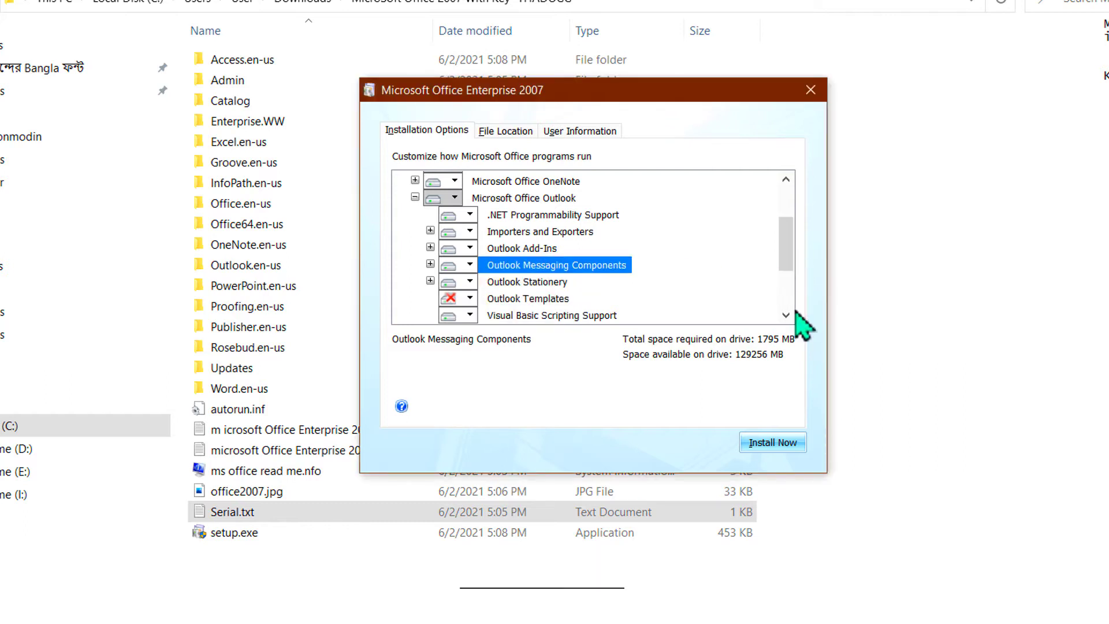
Start installing Office Enterprise 2007 with the current options and close the installer once installation completes.
click(775, 445)
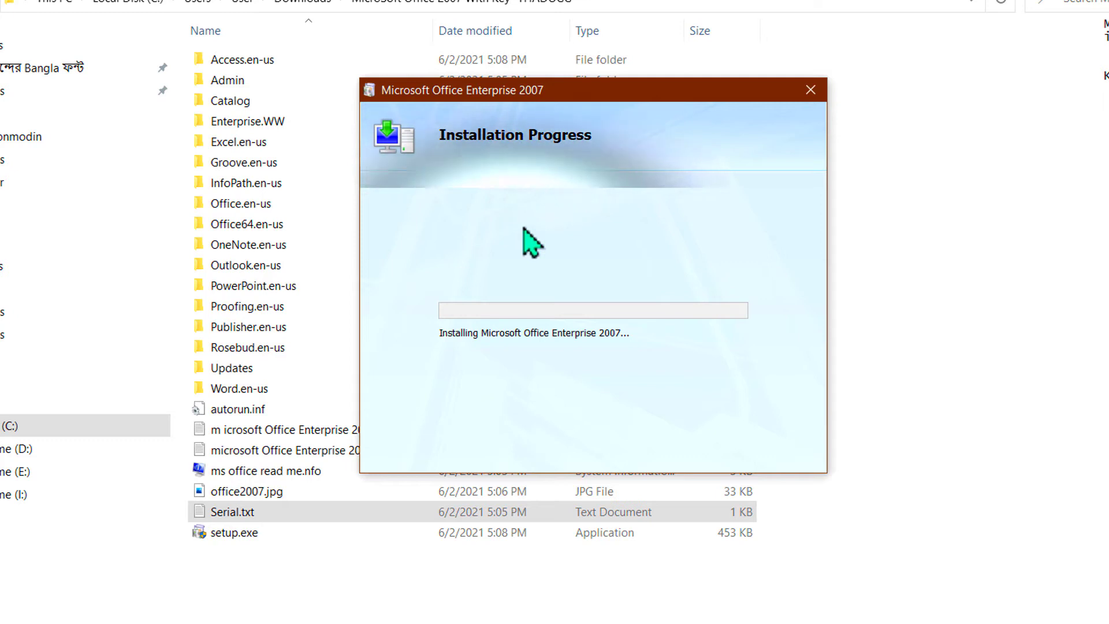
drag(624, 99, 531, 113)
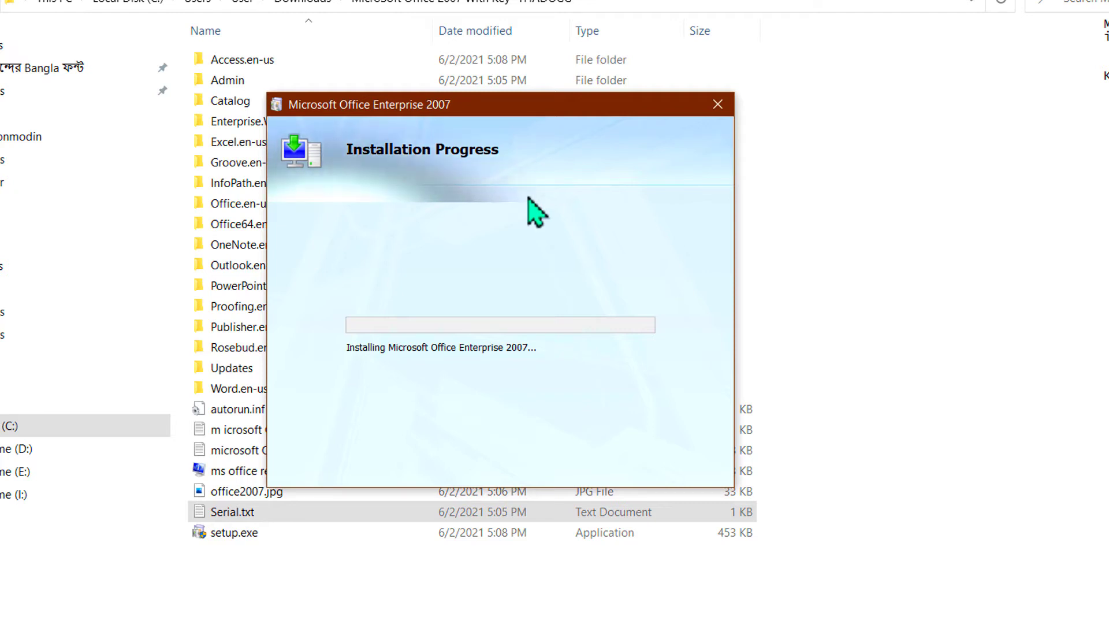
drag(555, 112, 576, 126)
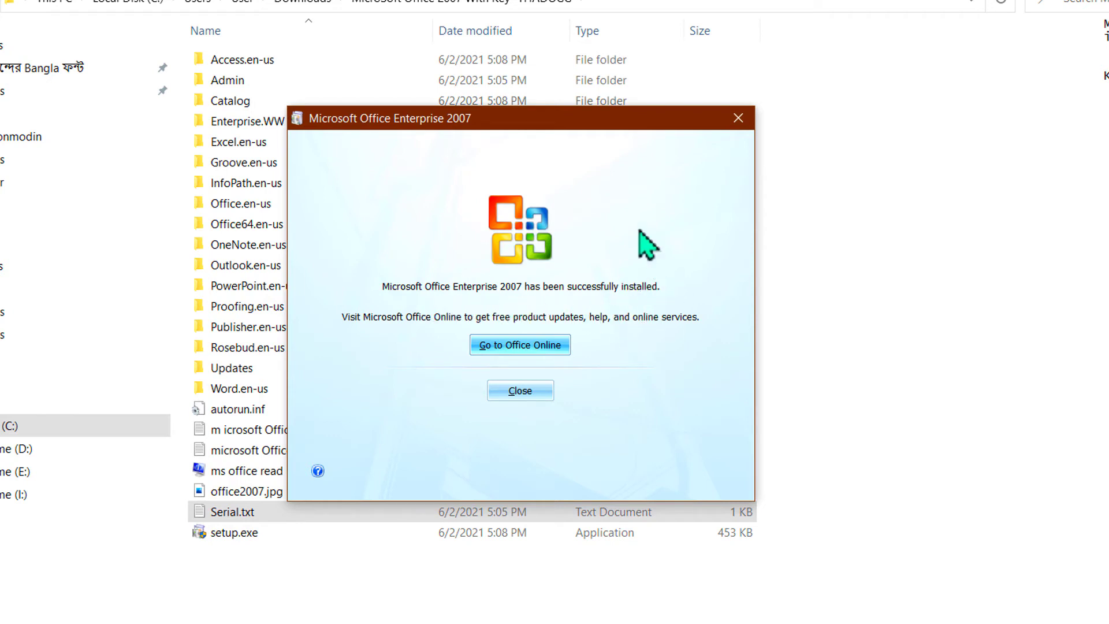
click(536, 396)
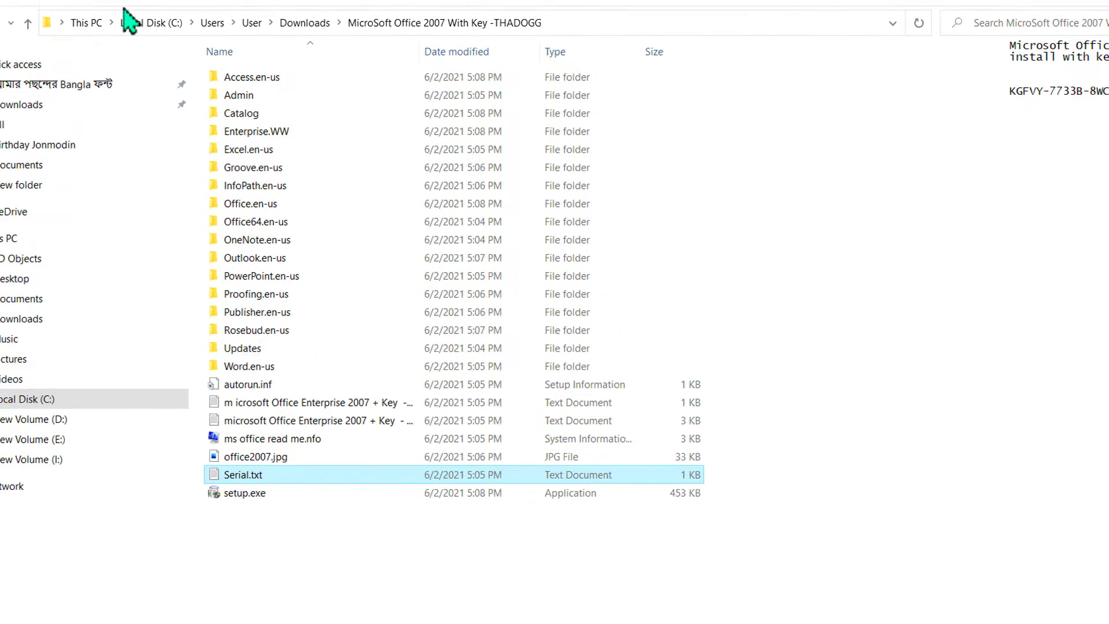
Look through the Start menu's recently added programs and full app list for the installed Office applications.
click(11, 11)
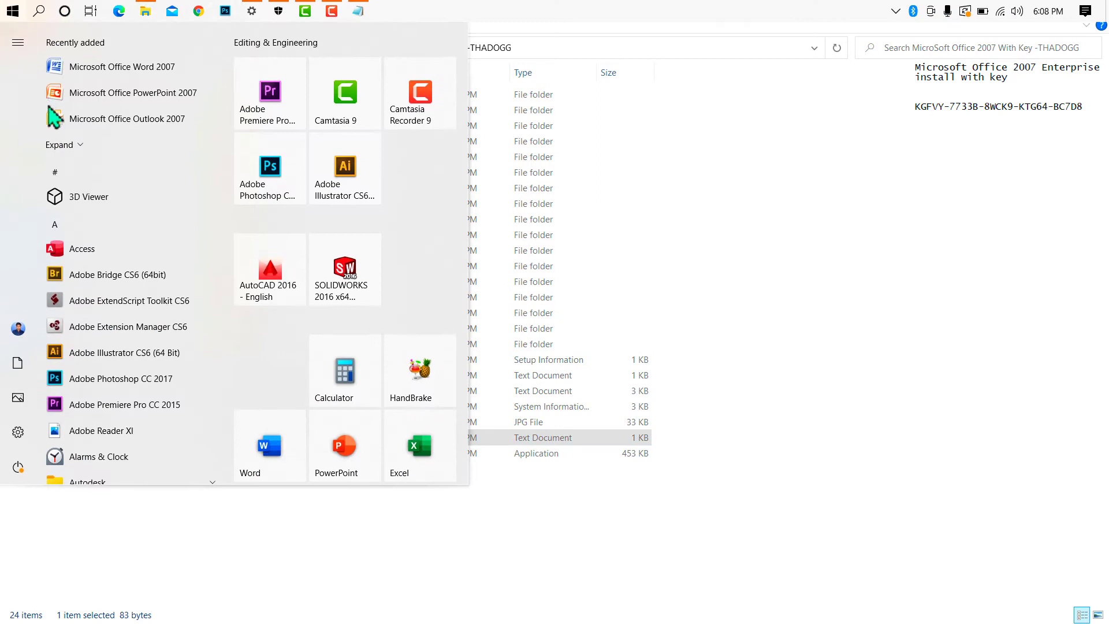
scroll(129, 288, down, 2)
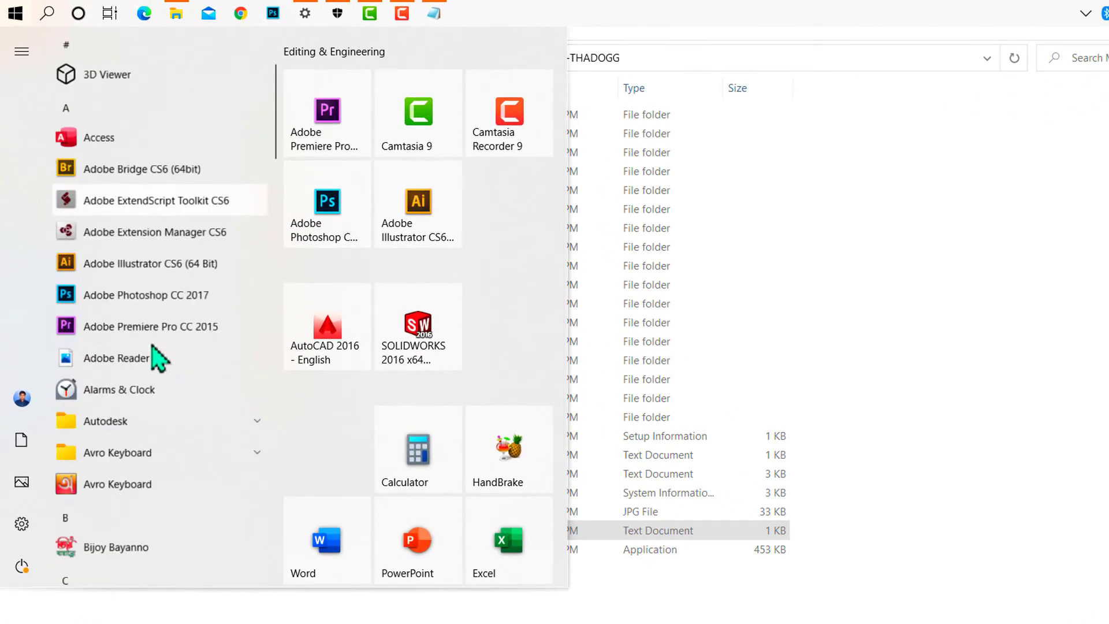
scroll(158, 358, down, 10)
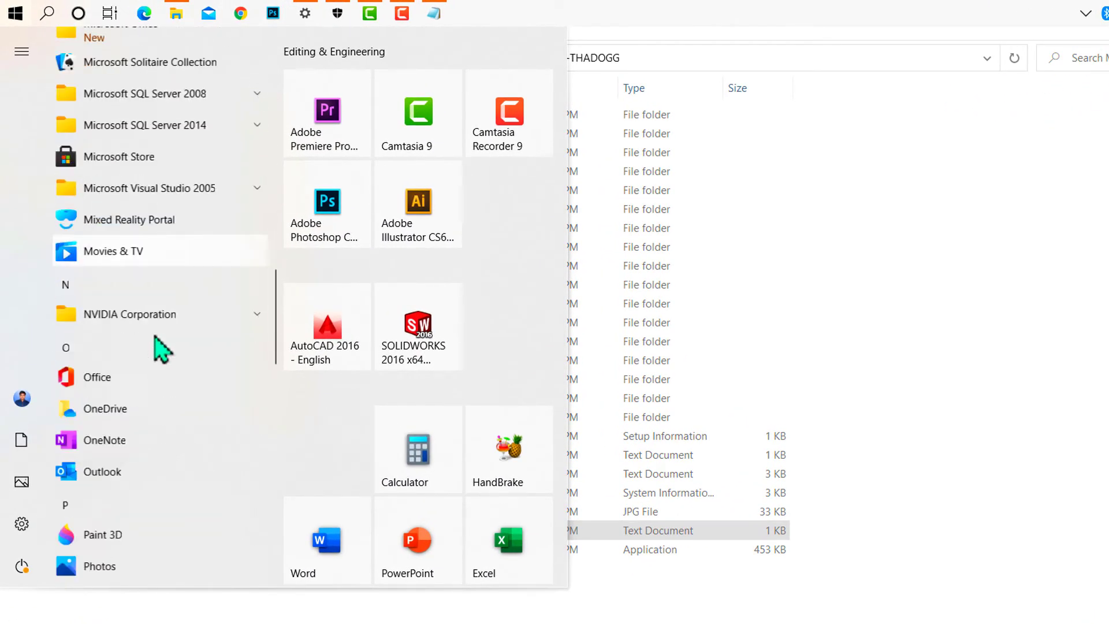
scroll(162, 348, down, 8)
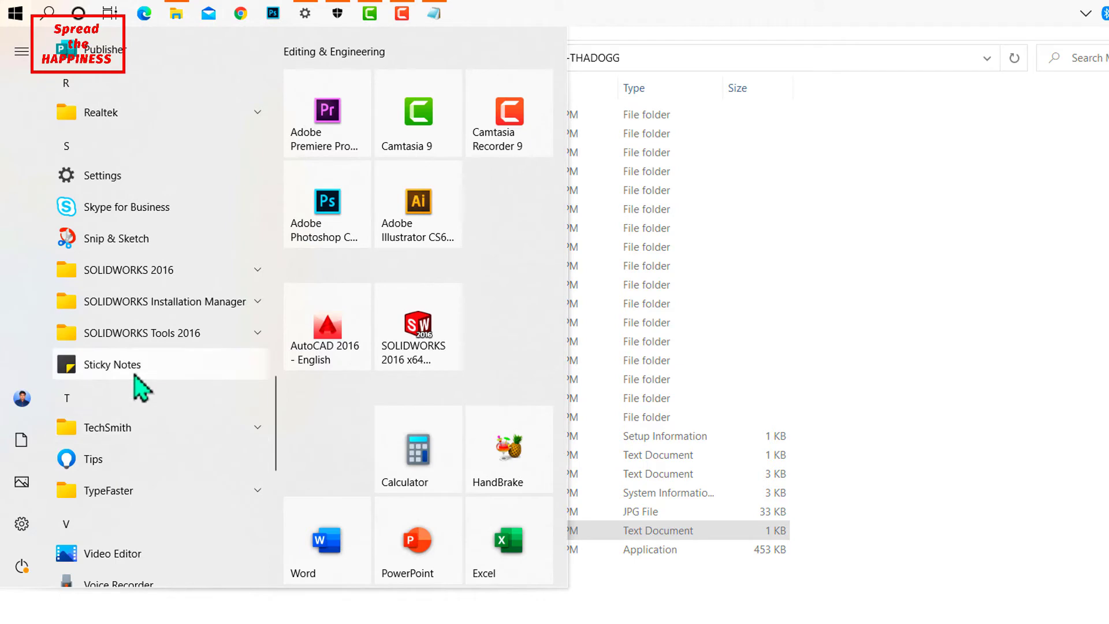
scroll(127, 374, up, 5)
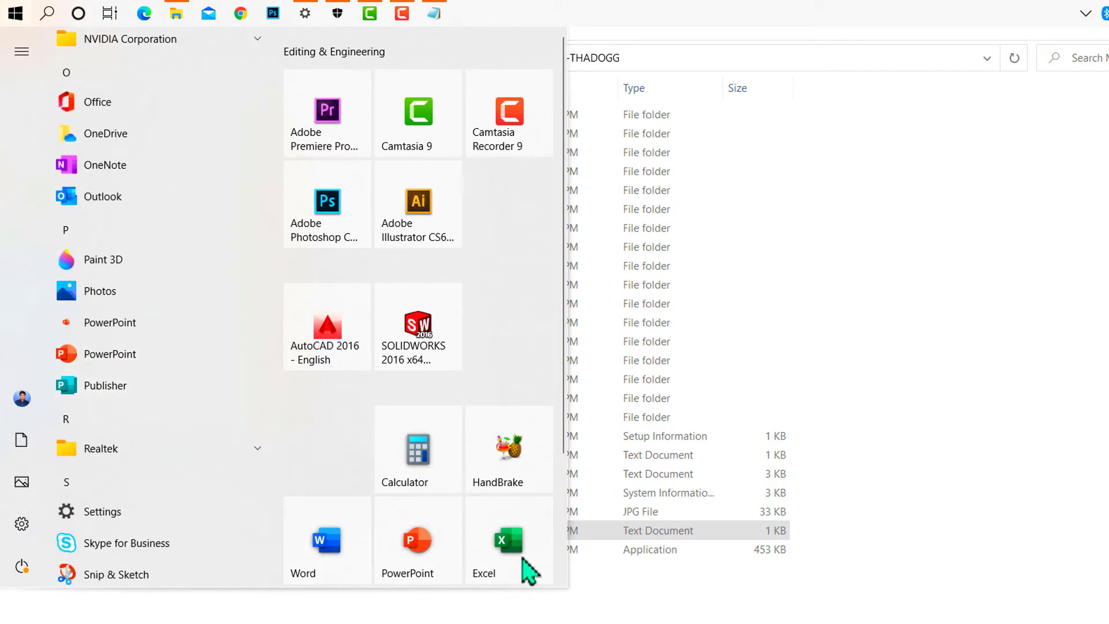
scroll(185, 376, up, 15)
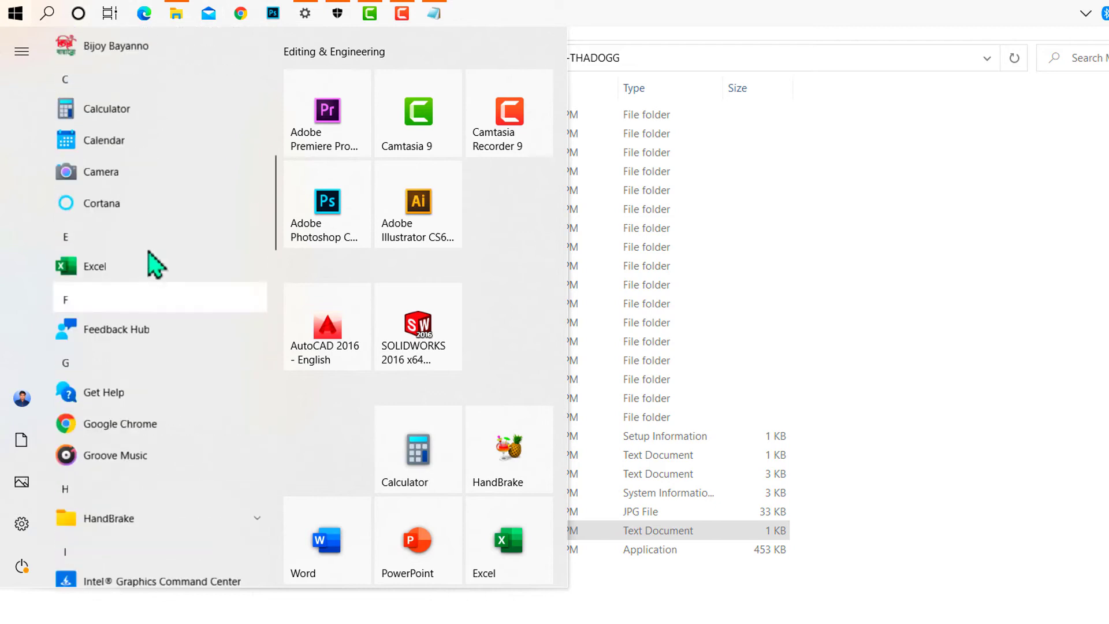
scroll(149, 251, up, 5)
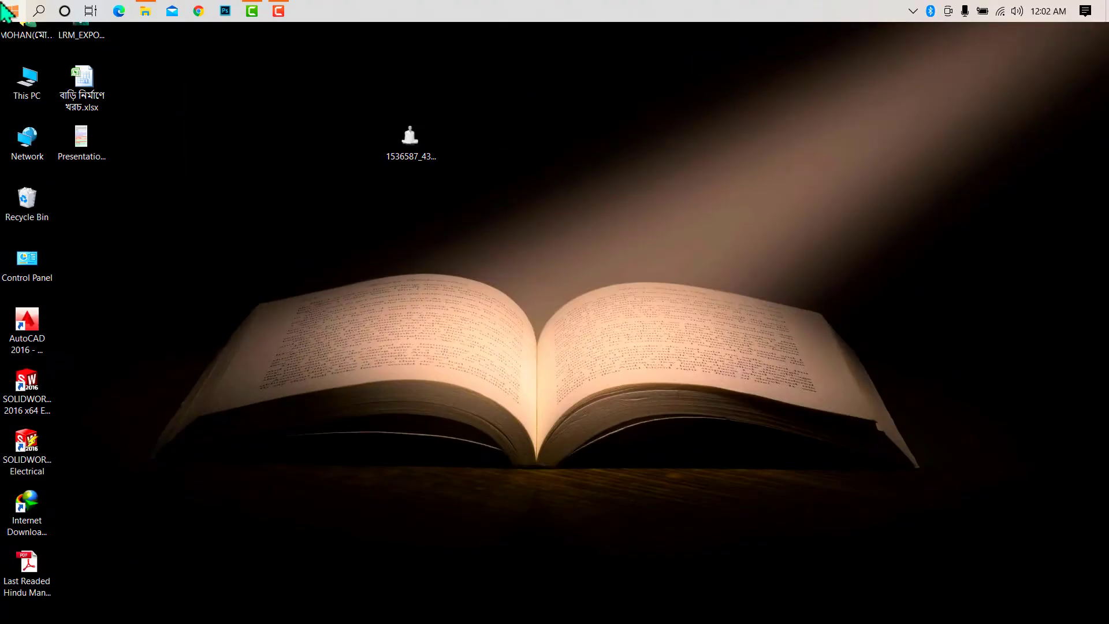
Search for "cont" to open Control Panel, and also open it from its desktop shortcut.
click(12, 11)
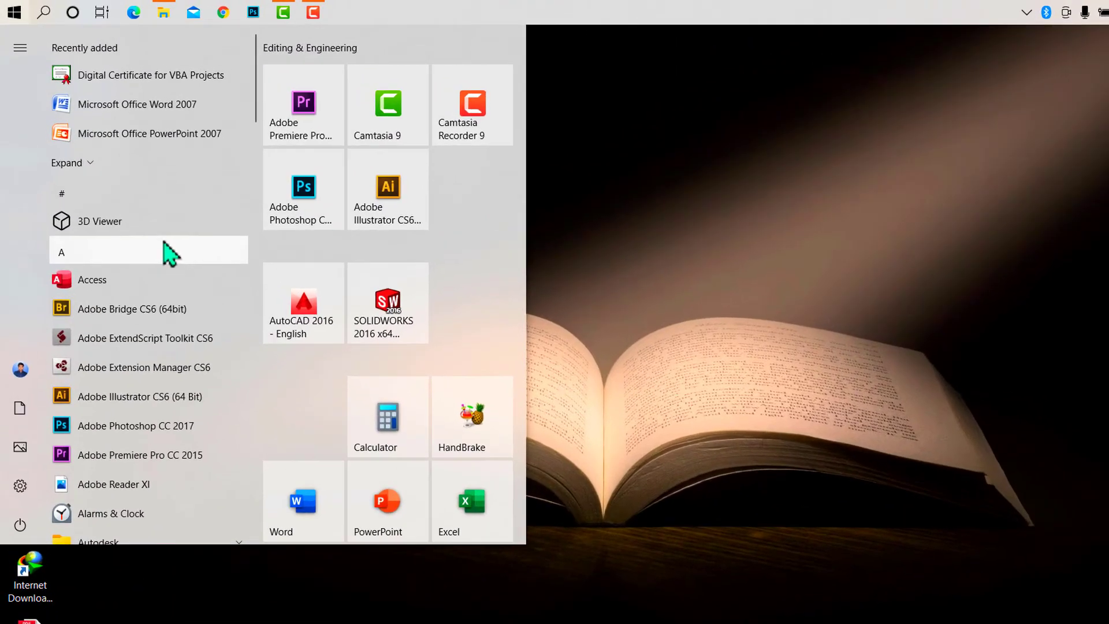
text(cont)
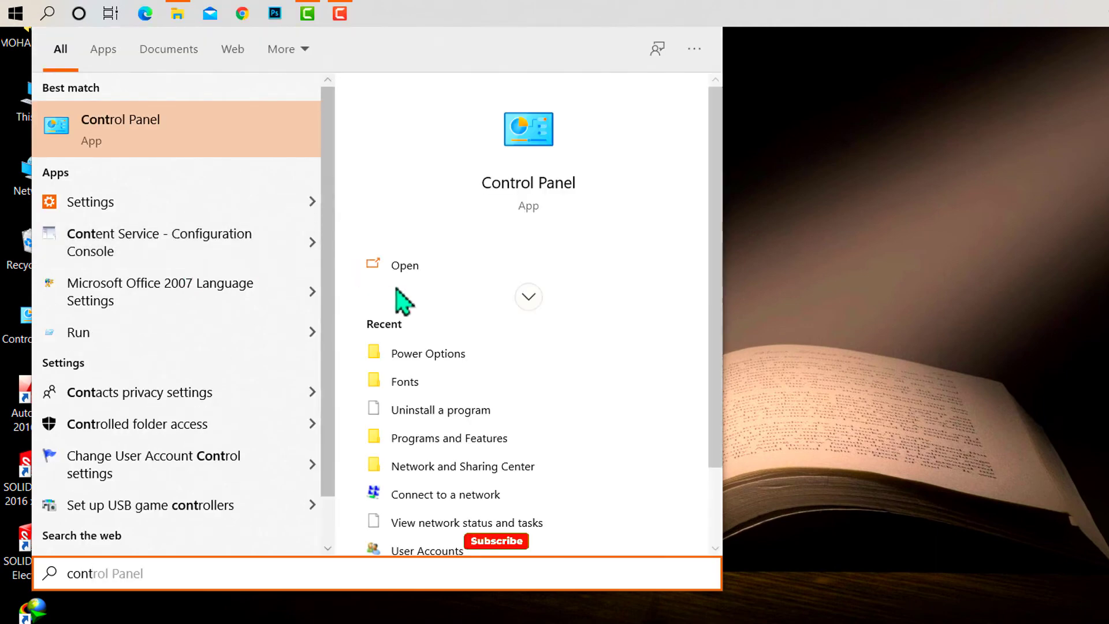
click(407, 266)
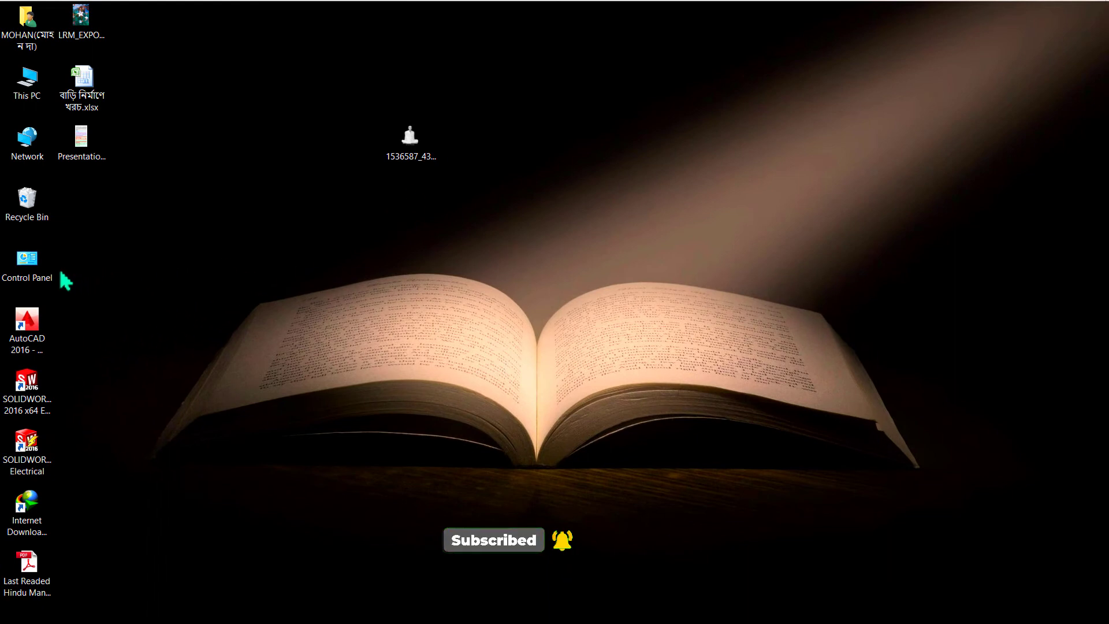
click(44, 281)
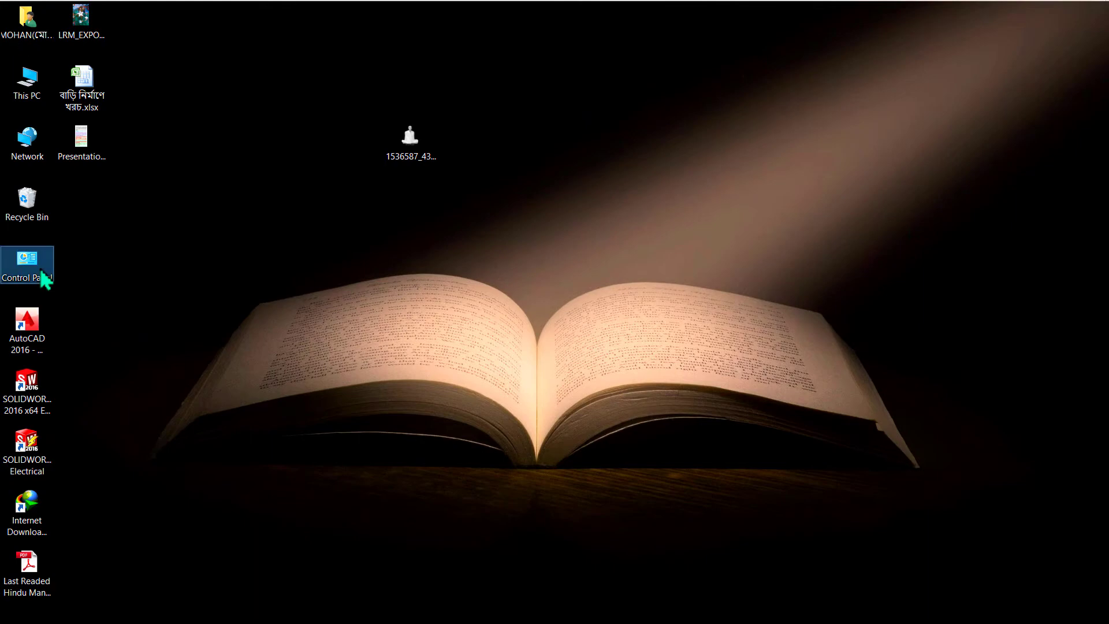
double_click(44, 281)
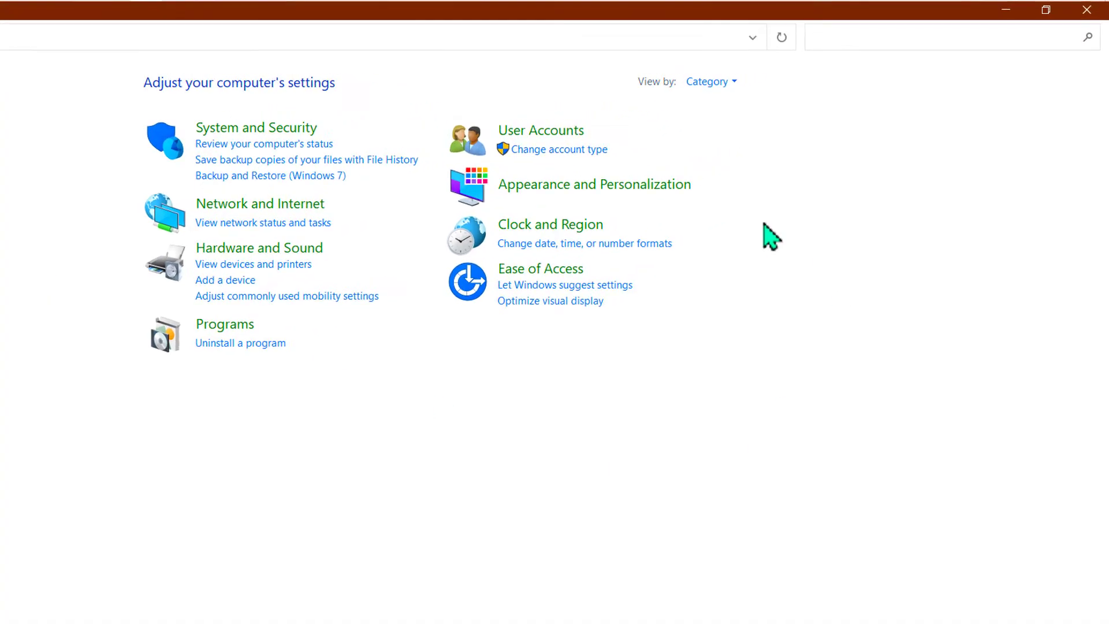
Try the Large icons and Small icons views of Control Panel and return to Category view.
click(700, 88)
click(704, 133)
click(1040, 69)
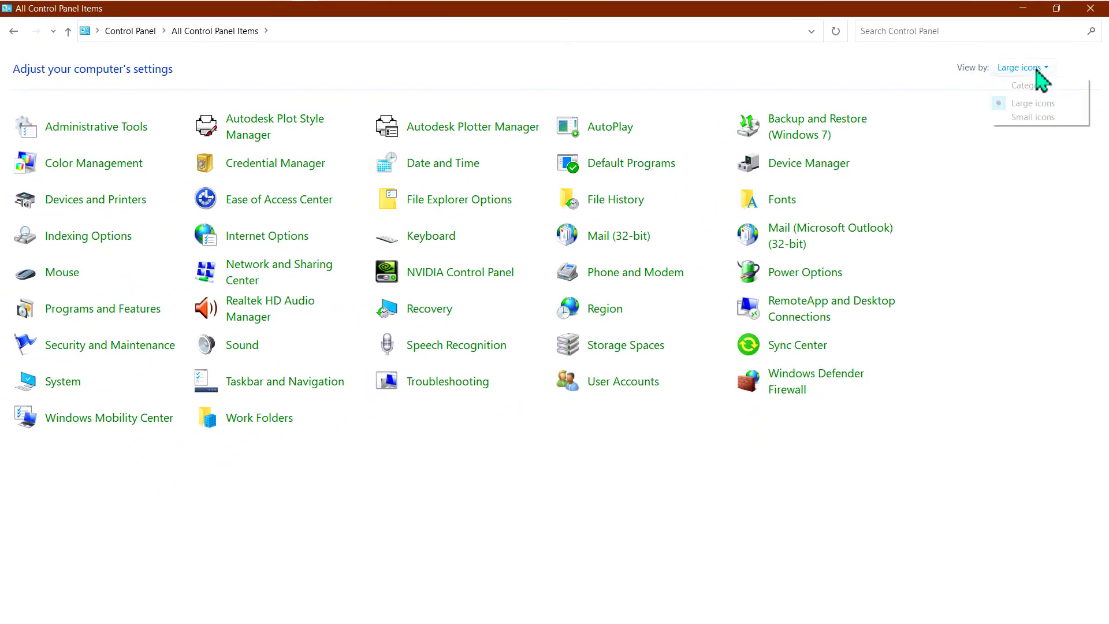
click(1039, 119)
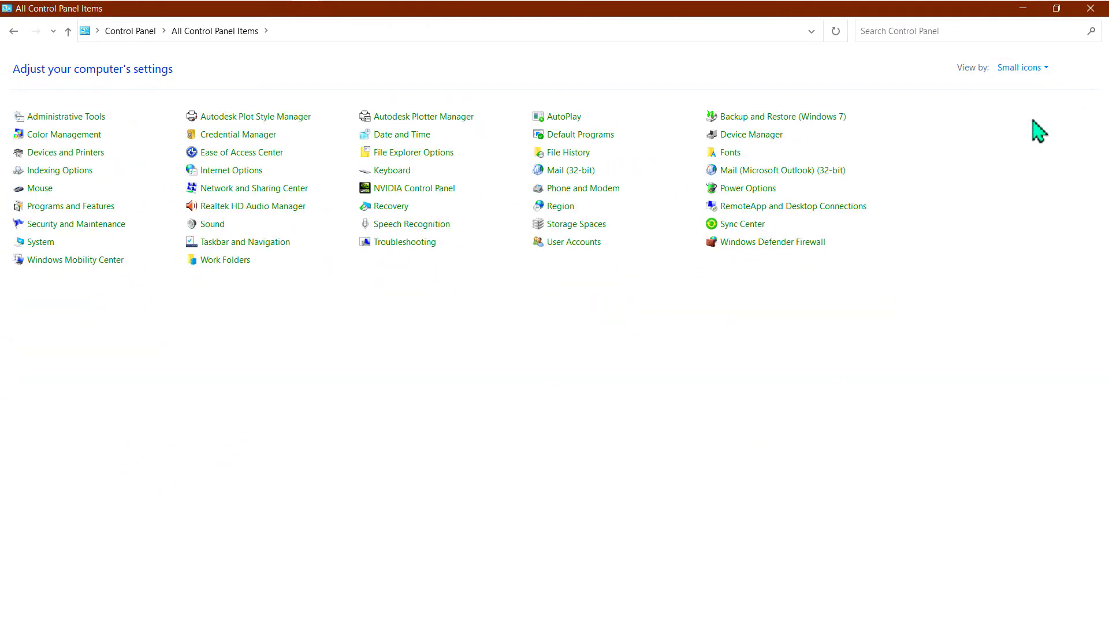
click(1012, 68)
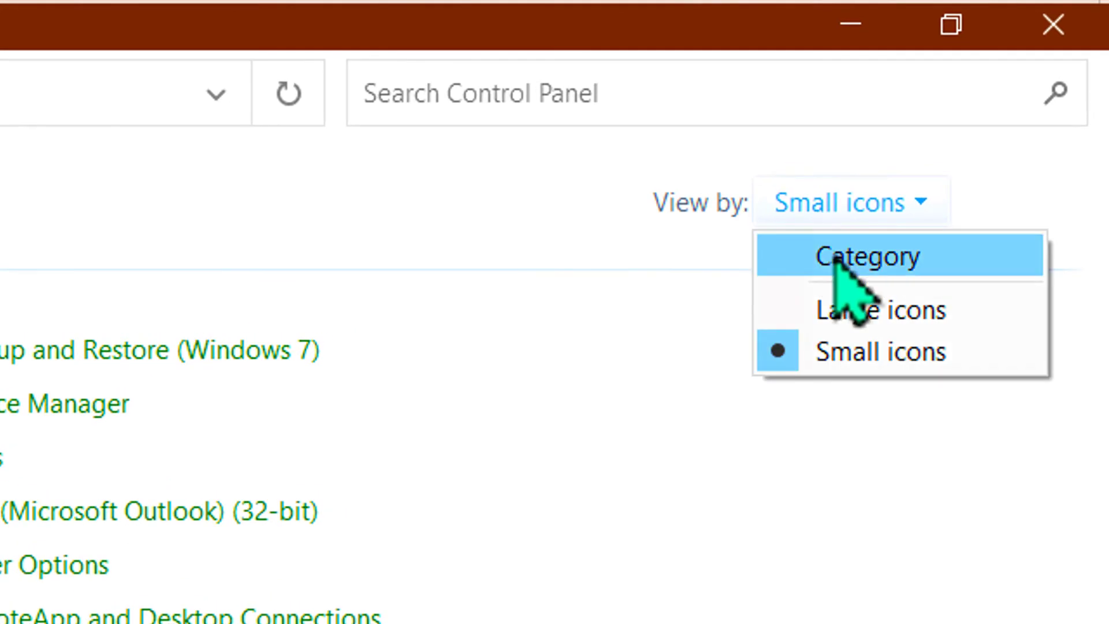
click(836, 259)
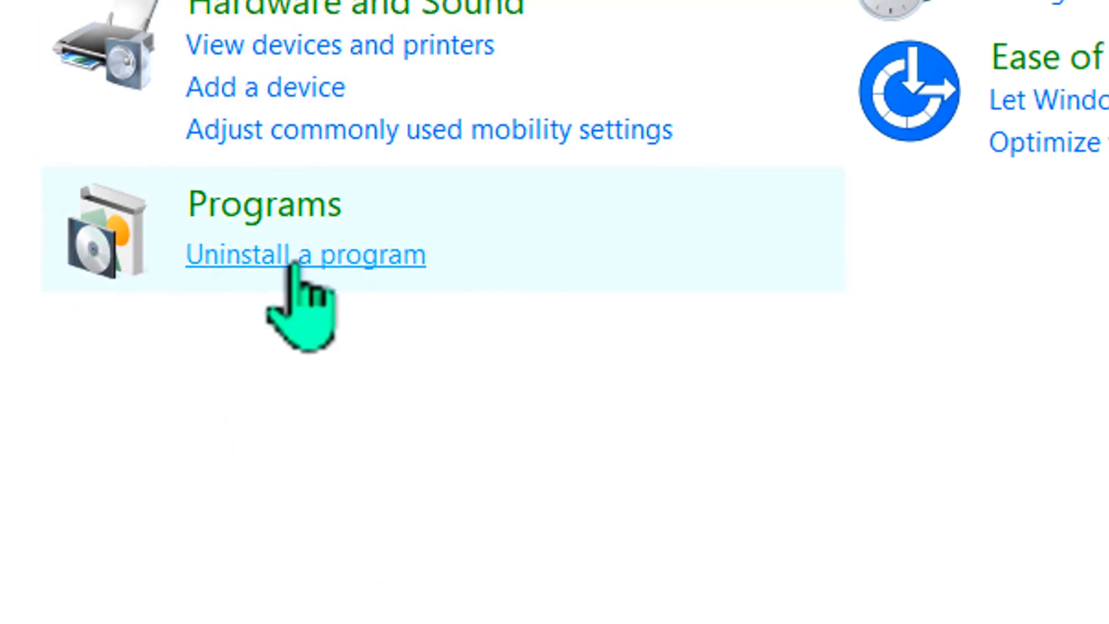
Open the list for uninstalling programs and look through it for the Microsoft Office entries.
click(295, 264)
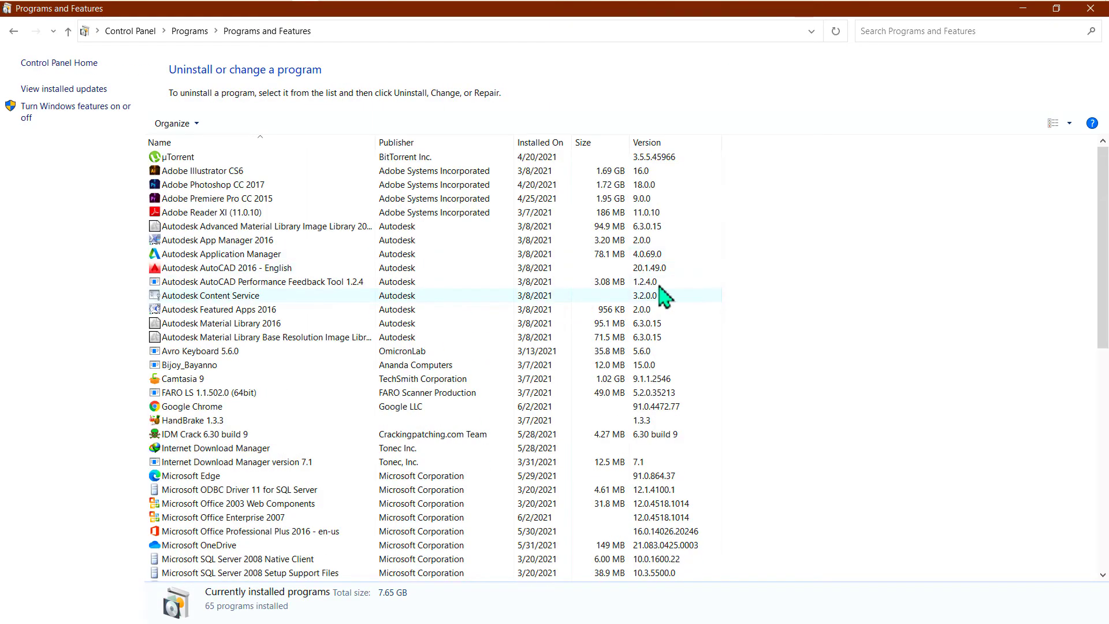
drag(1101, 249, 1071, 267)
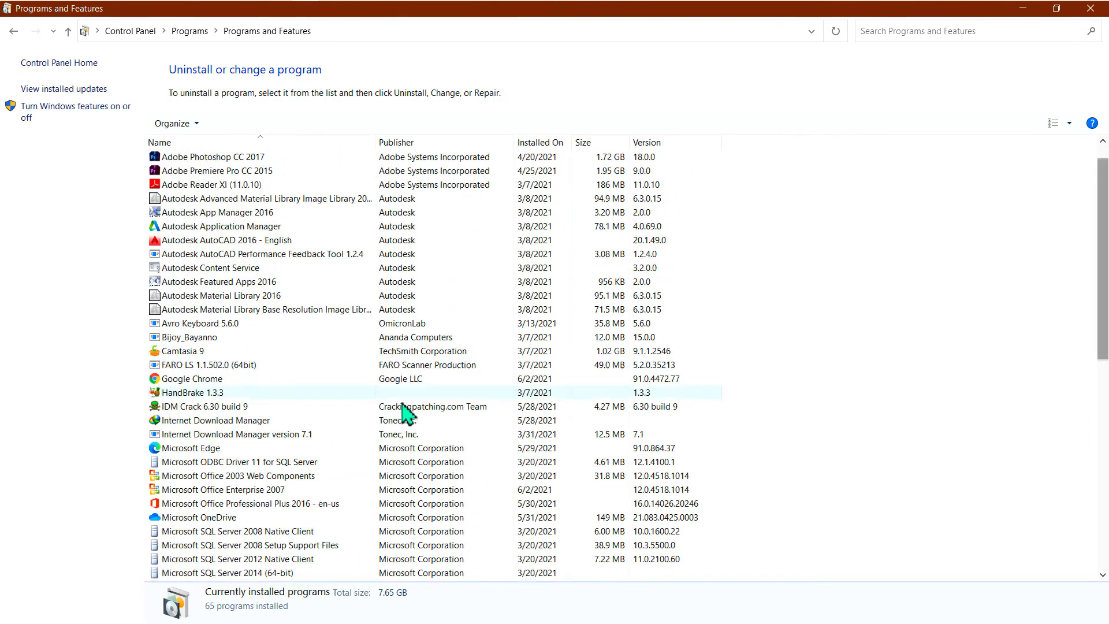
click(277, 409)
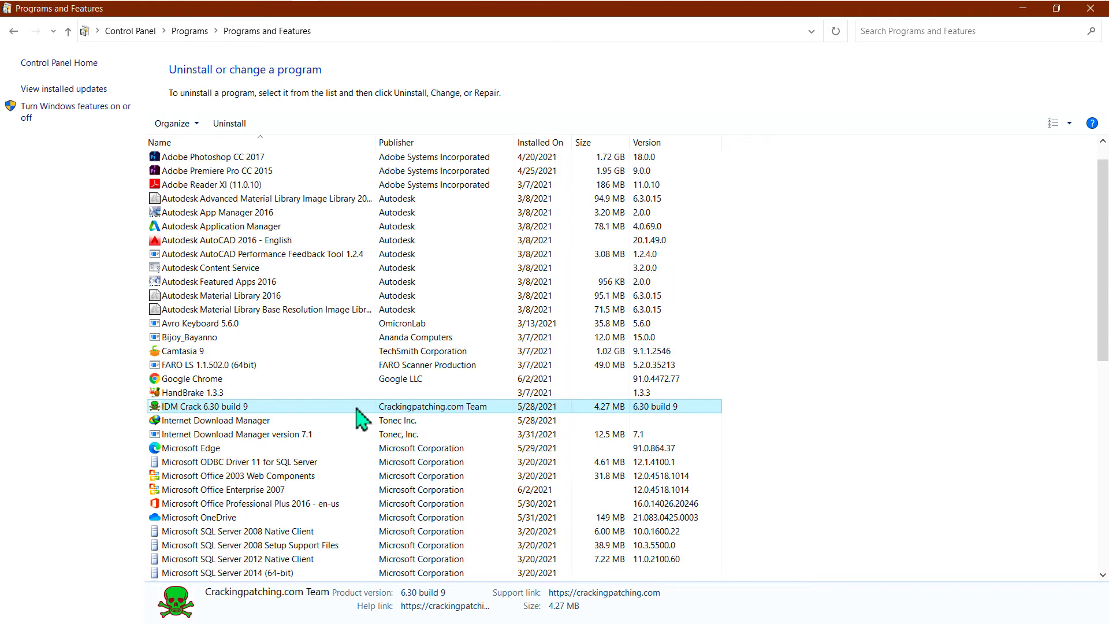
scroll(357, 406, down, 1)
scroll(358, 408, down, 10)
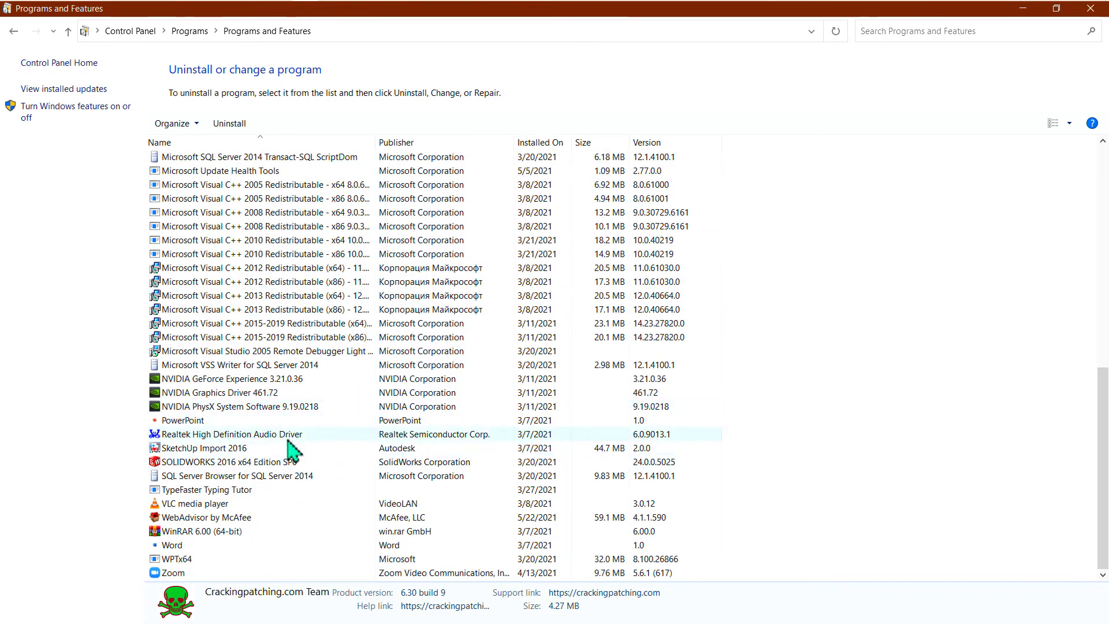
scroll(223, 381, up, 7)
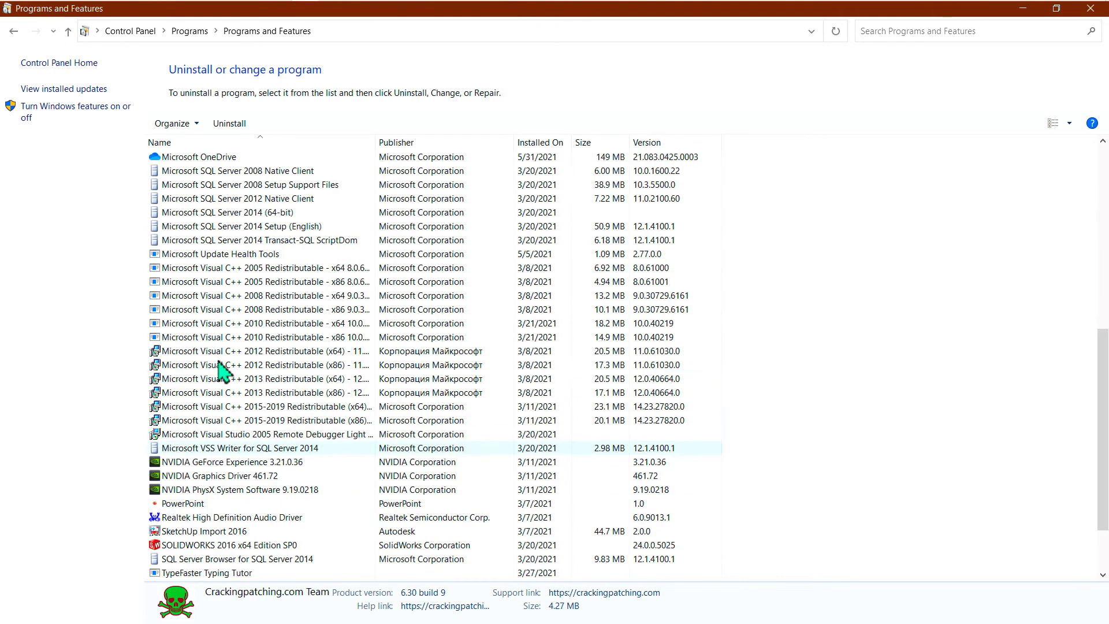
scroll(221, 375, up, 4)
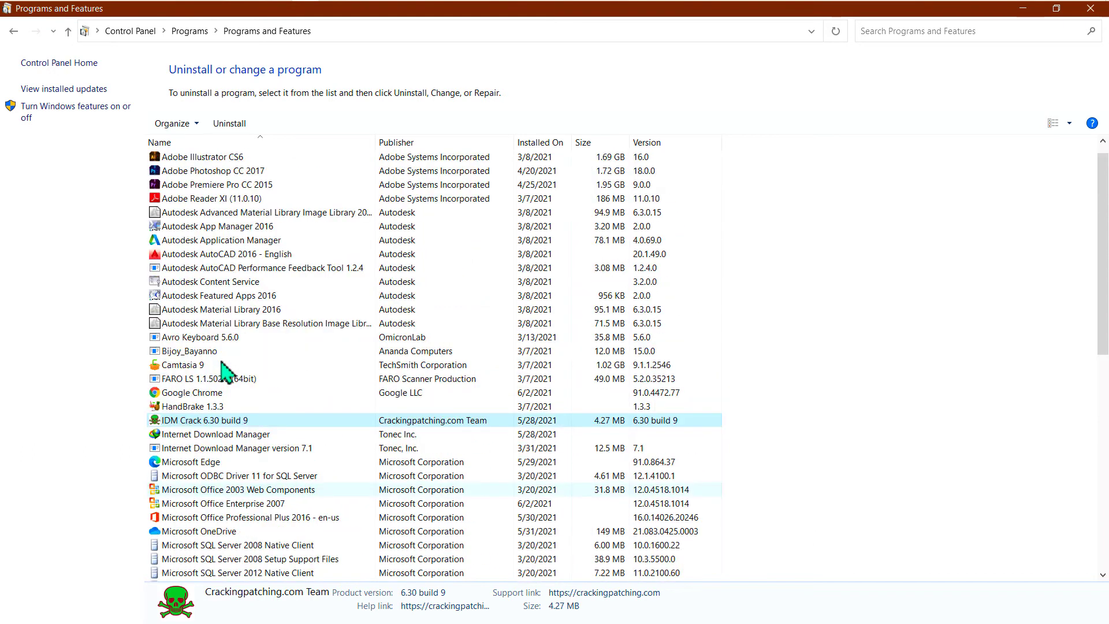
scroll(242, 421, down, 2)
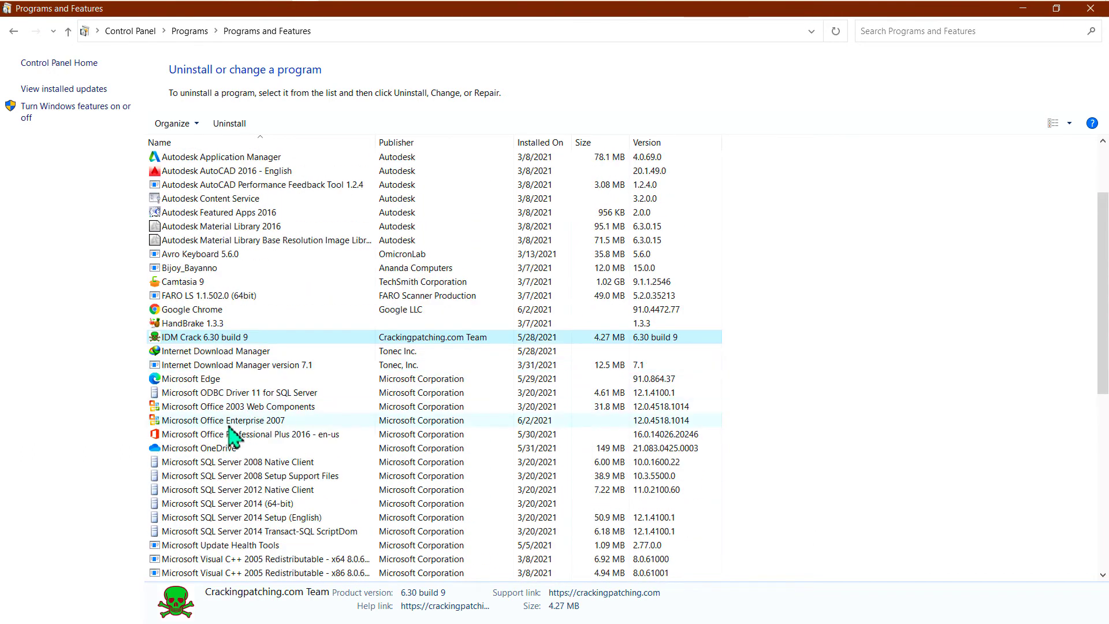
Uninstall Microsoft Office Enterprise 2007, close the uninstaller once removal completes, and decline the system reboot.
click(251, 412)
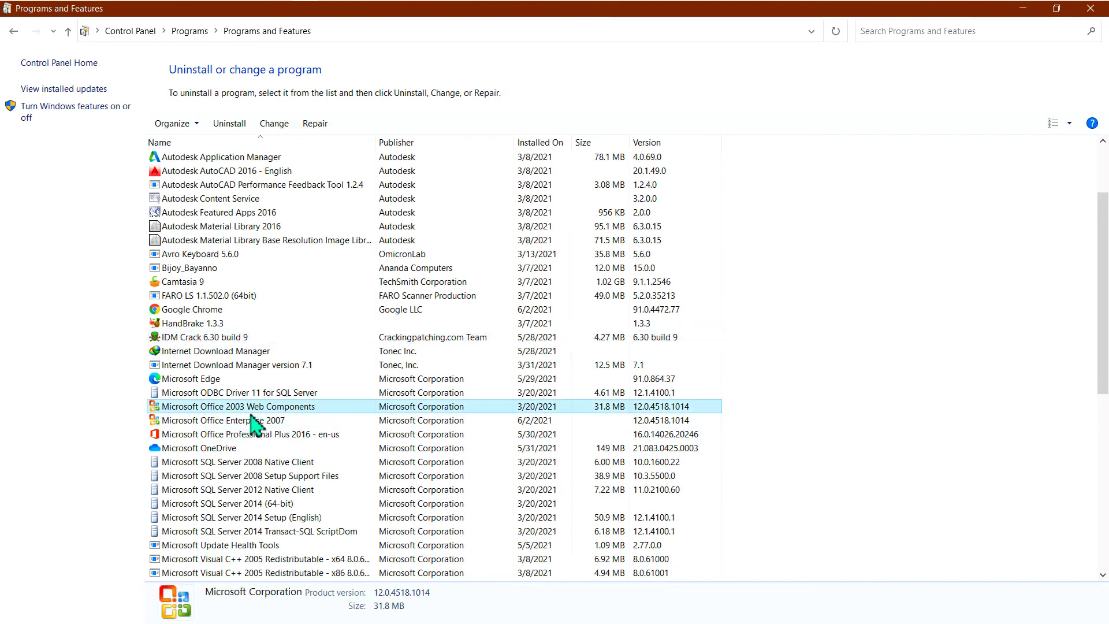
click(226, 421)
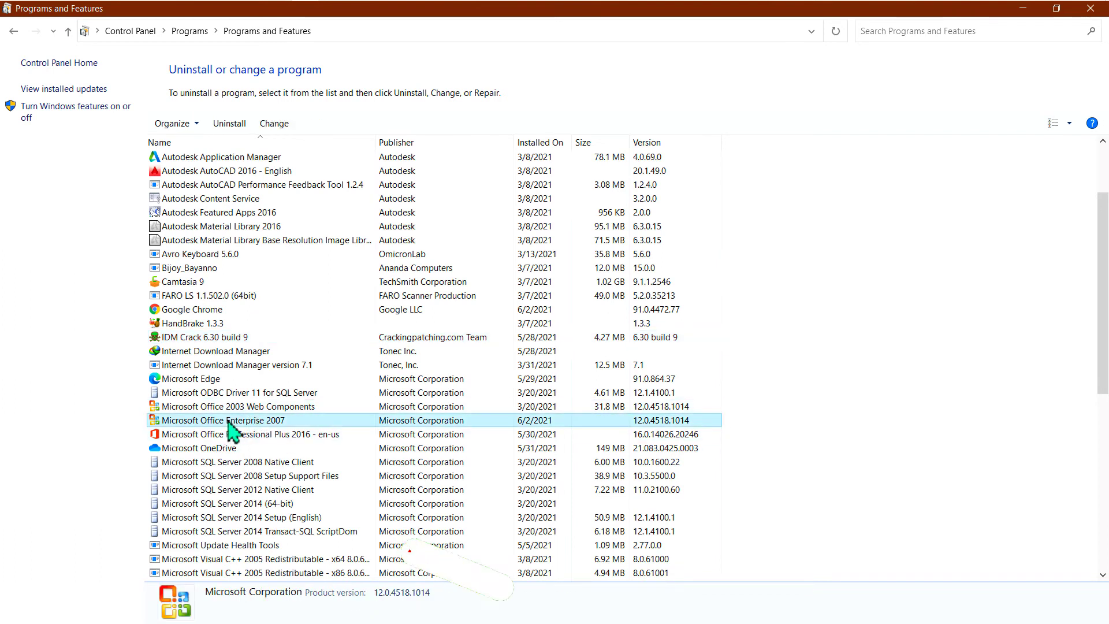
right_click(292, 423)
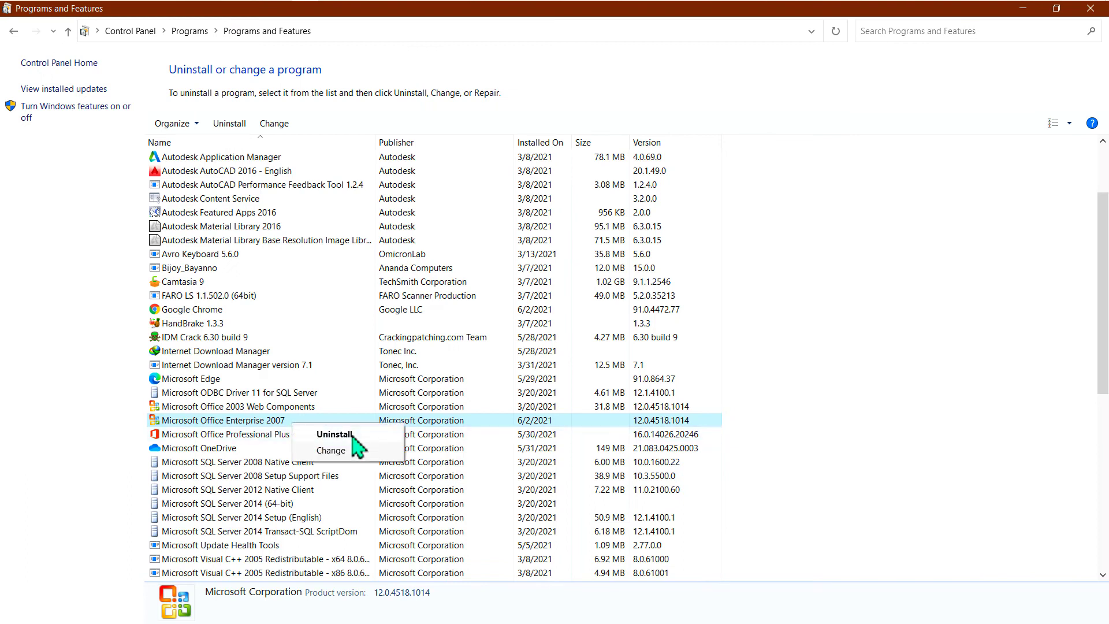
click(353, 434)
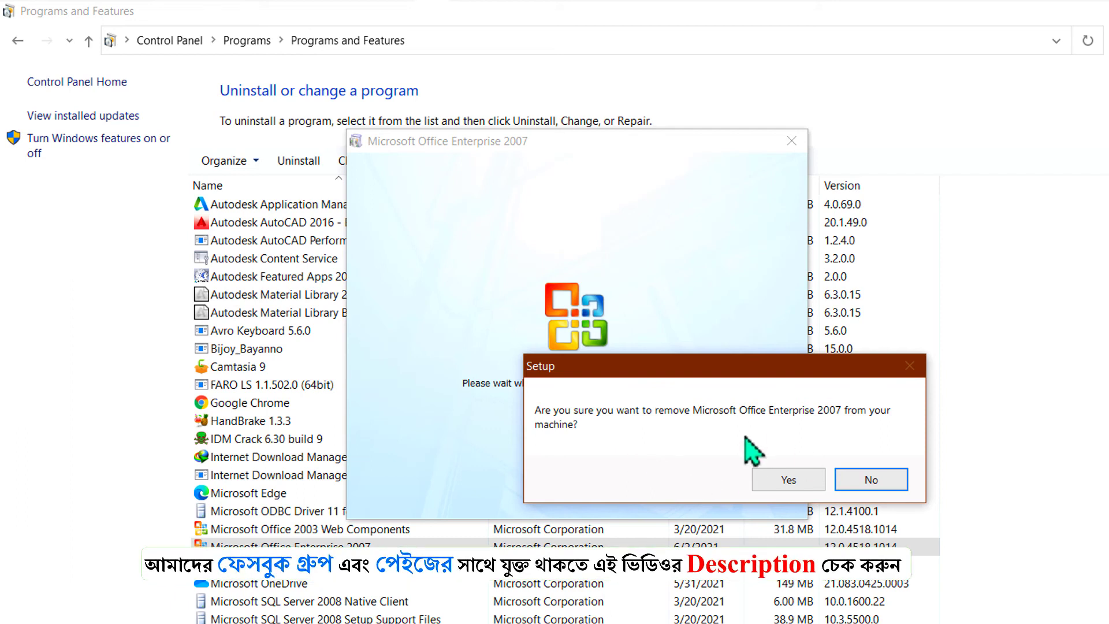
click(784, 485)
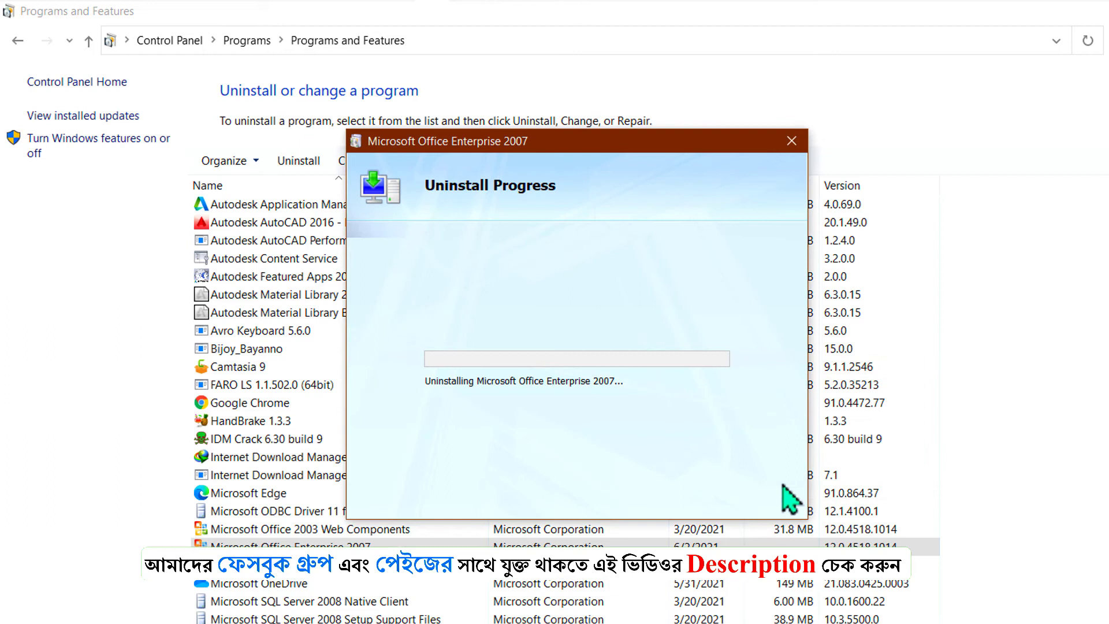
drag(614, 145, 713, 178)
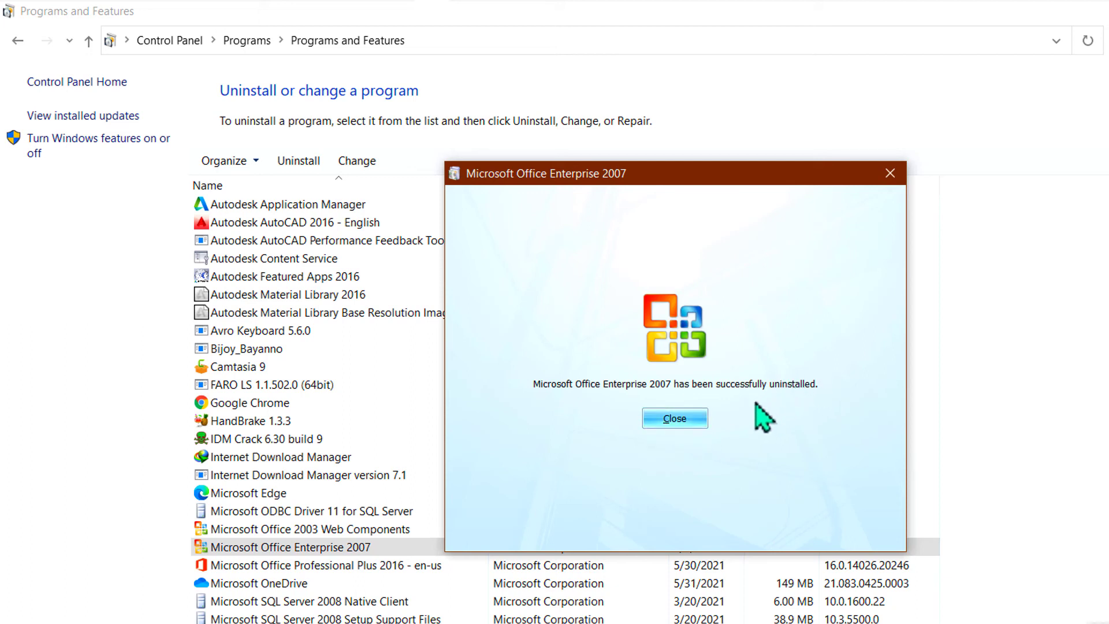
click(699, 420)
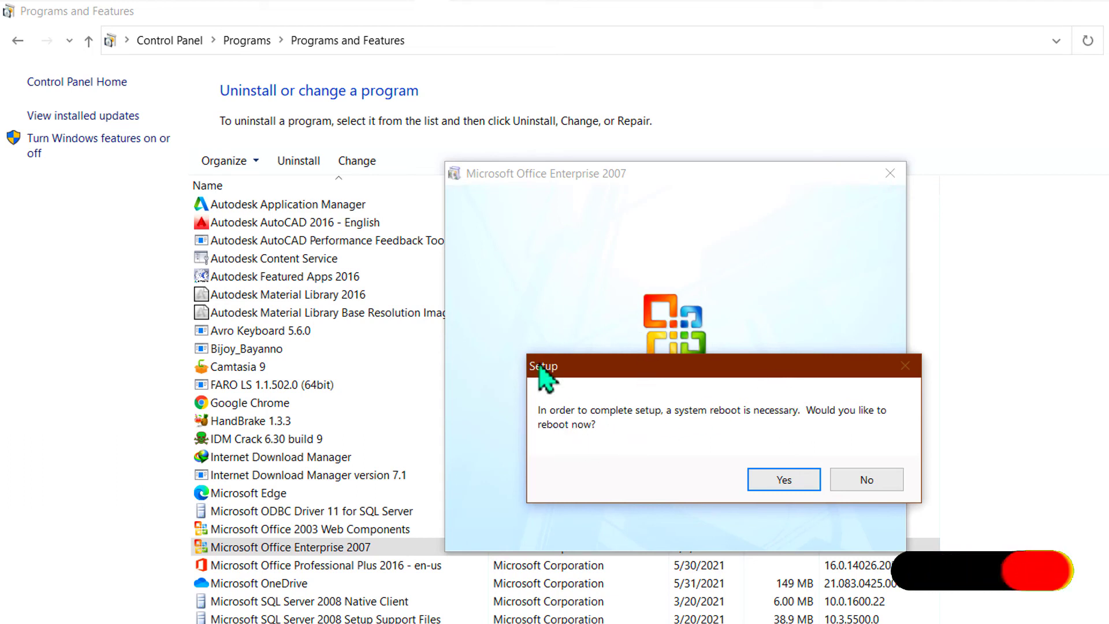
click(866, 479)
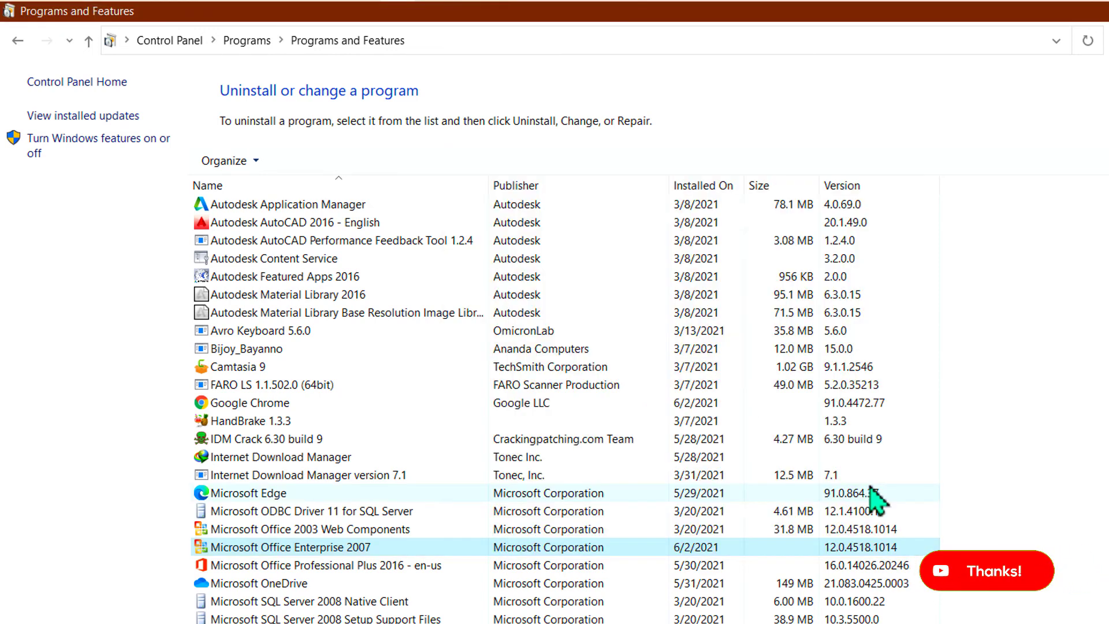
Uninstall Microsoft Office 2003 Web Components and confirm its removal.
click(355, 535)
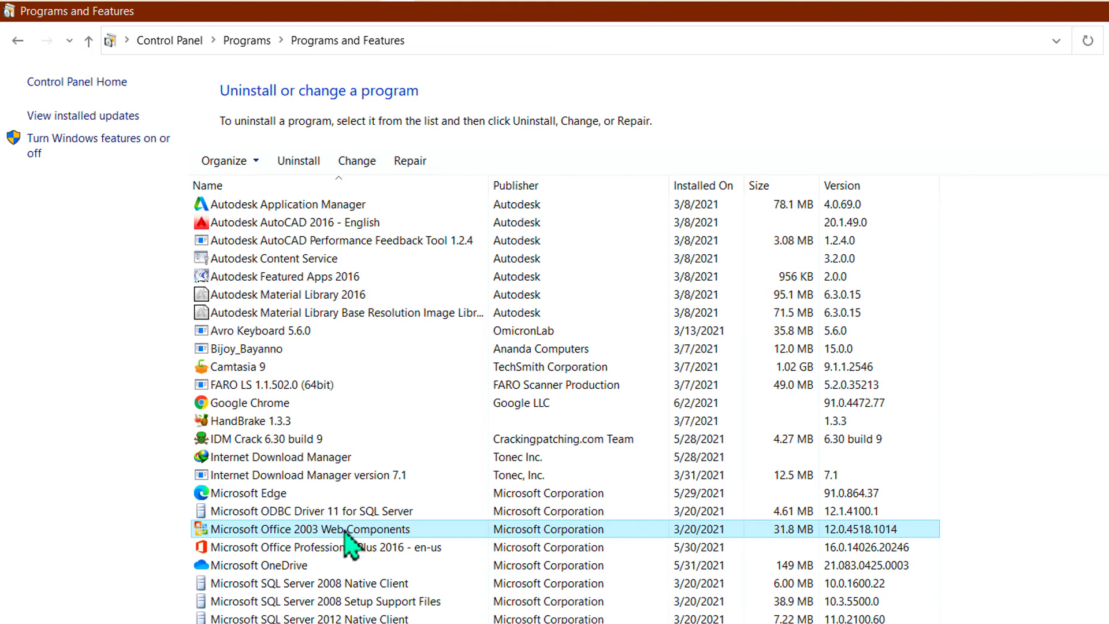
right_click(349, 537)
click(378, 544)
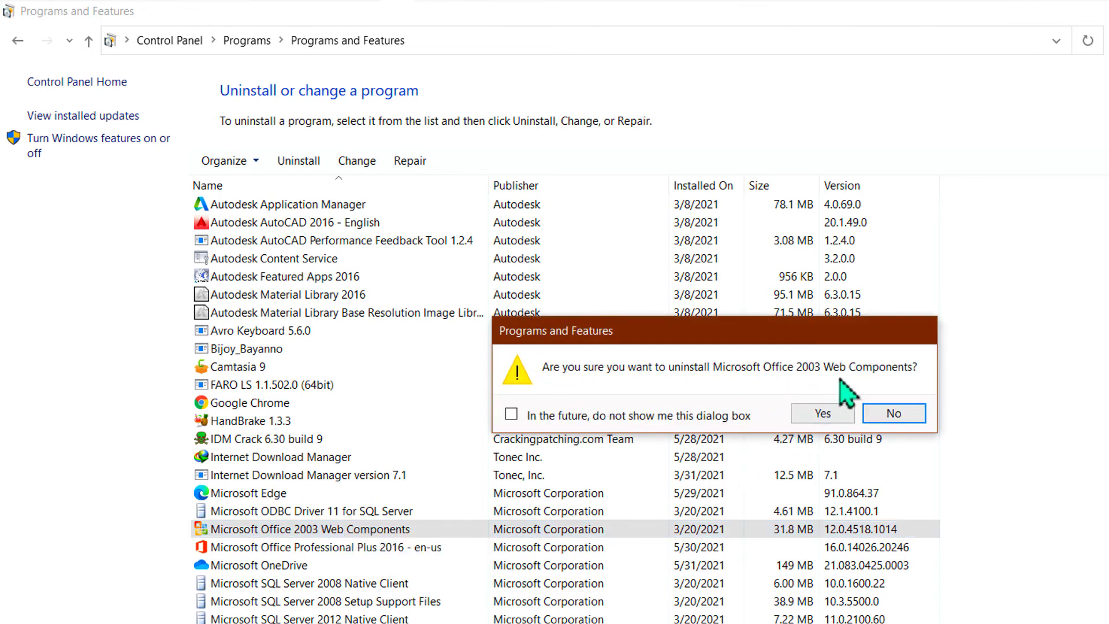
click(828, 421)
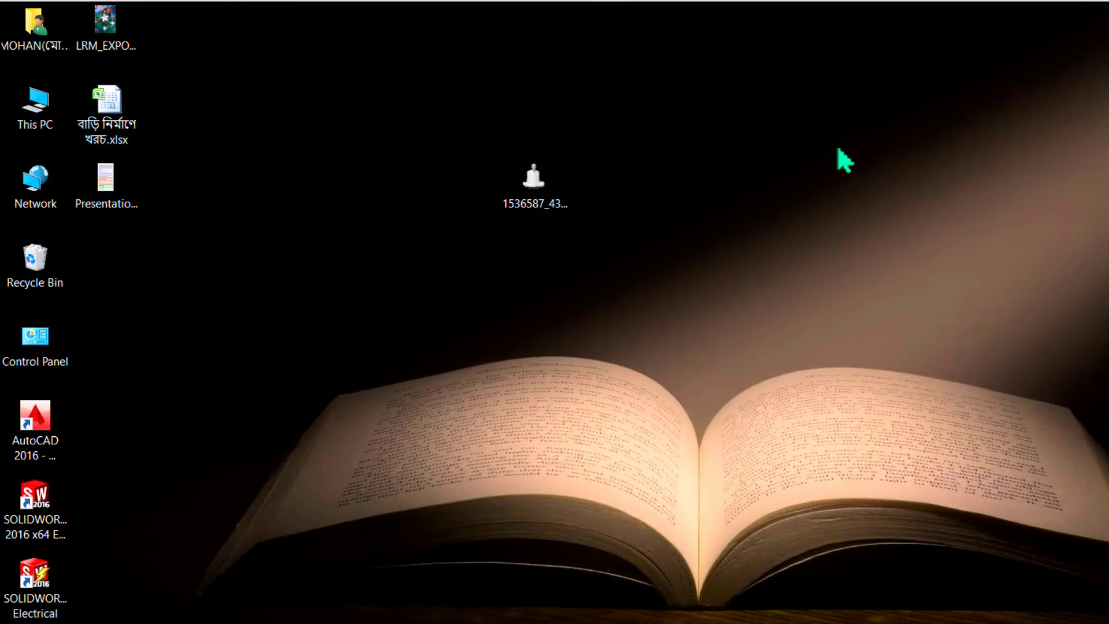
right_click(837, 146)
click(861, 200)
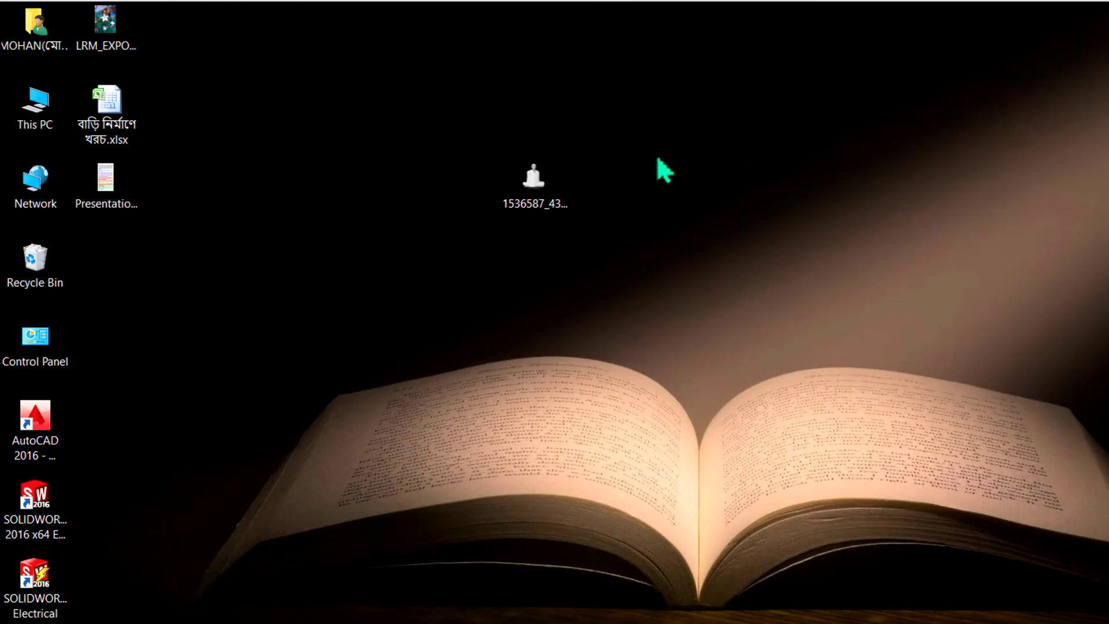